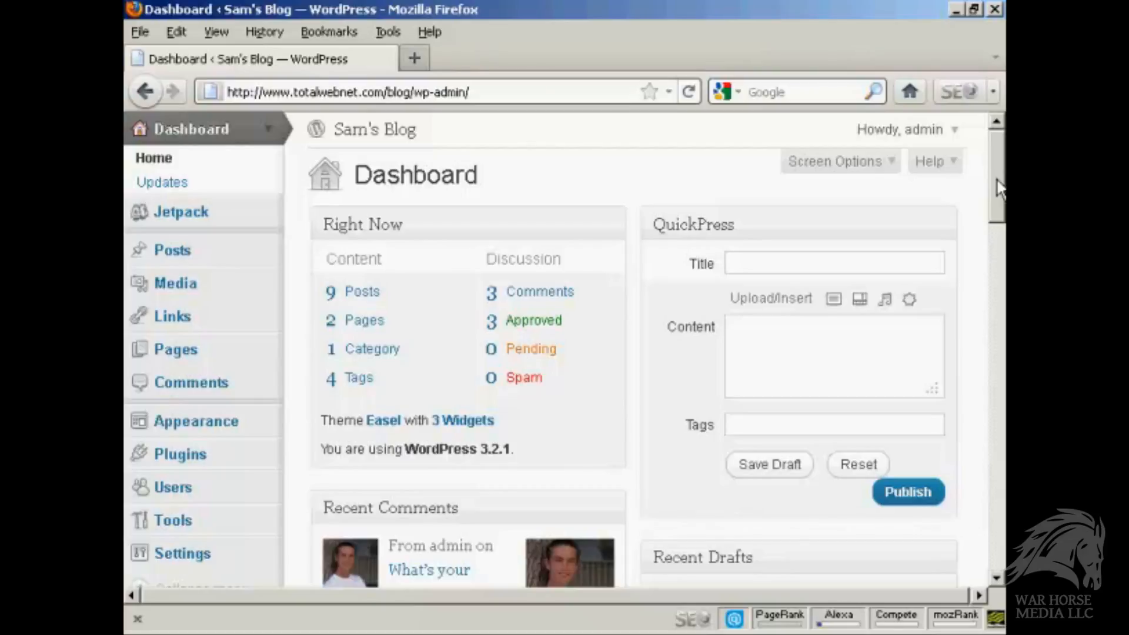
- Search for new plugins to install using the term "contact form"
click(181, 455)
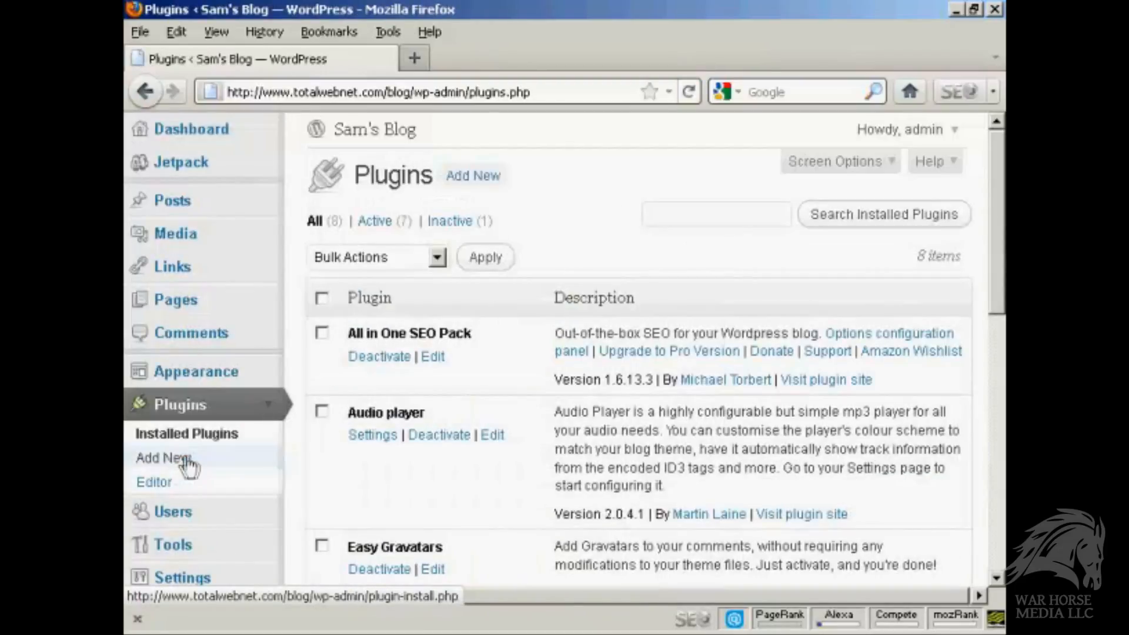
click(475, 177)
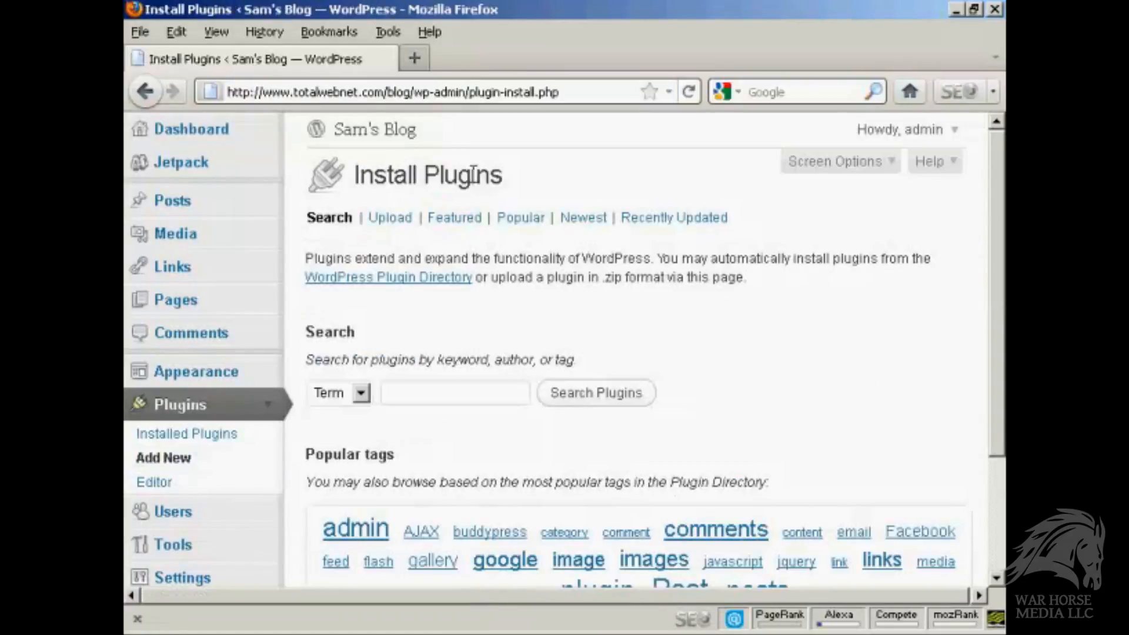
click(401, 394)
text(contact form)
click(587, 403)
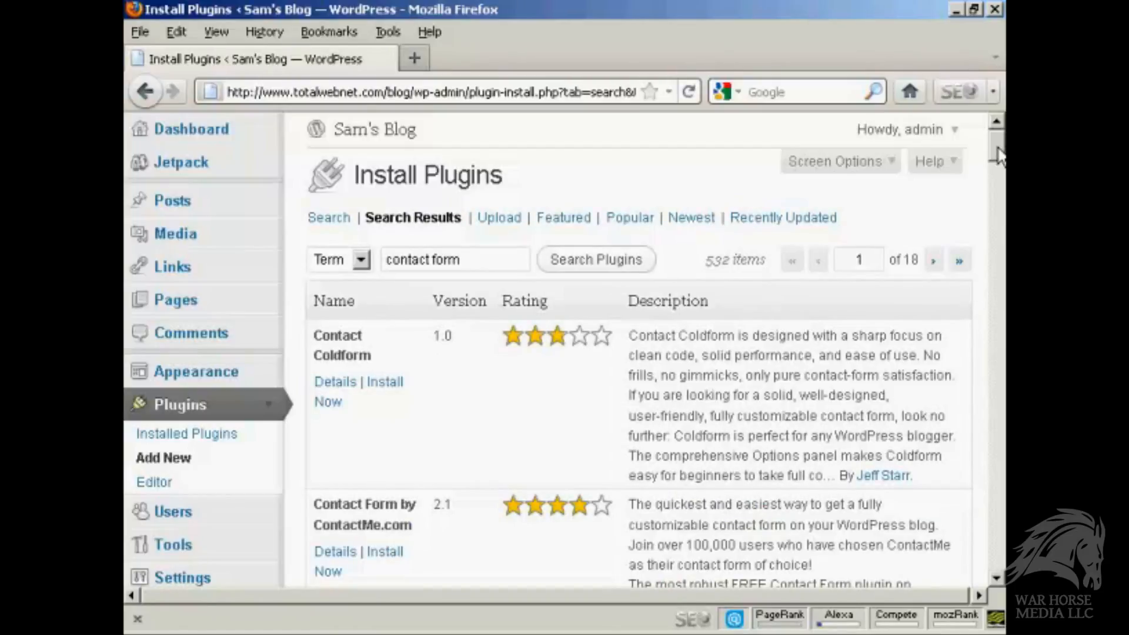
- Install the Slick Contact Forms plugin from the search results and activate it
drag(999, 156, 997, 225)
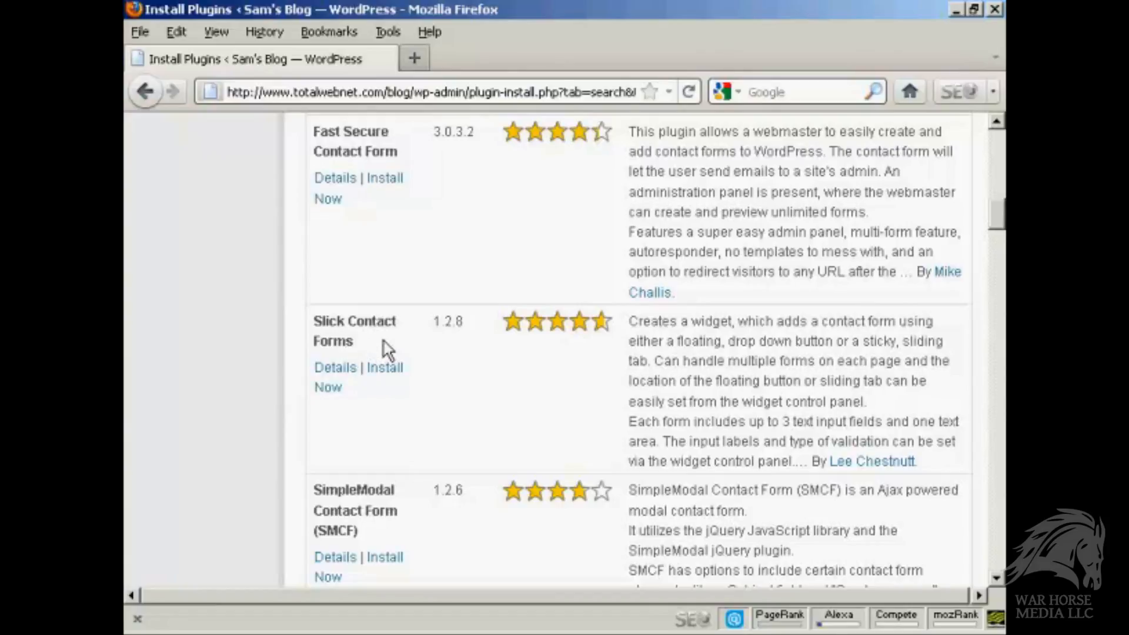
click(389, 370)
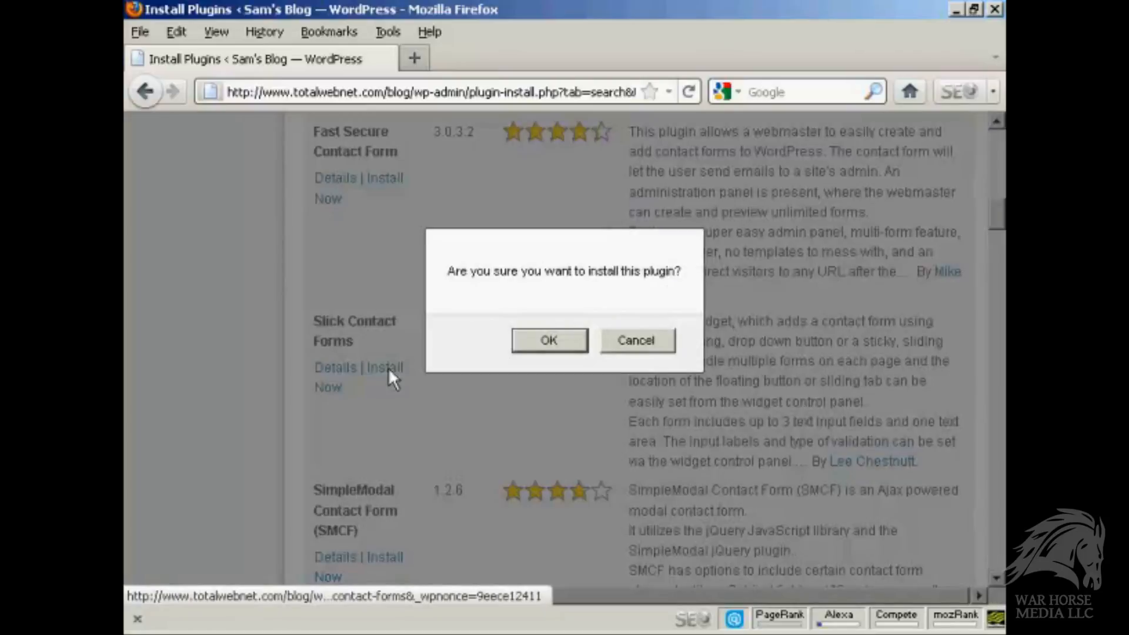
click(562, 339)
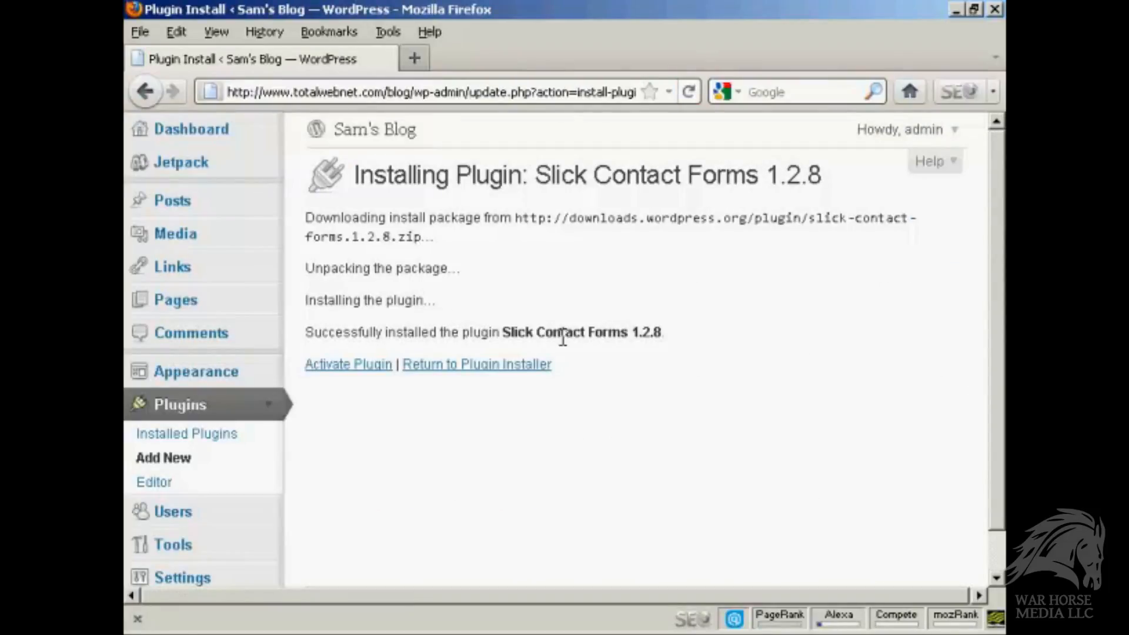
click(356, 368)
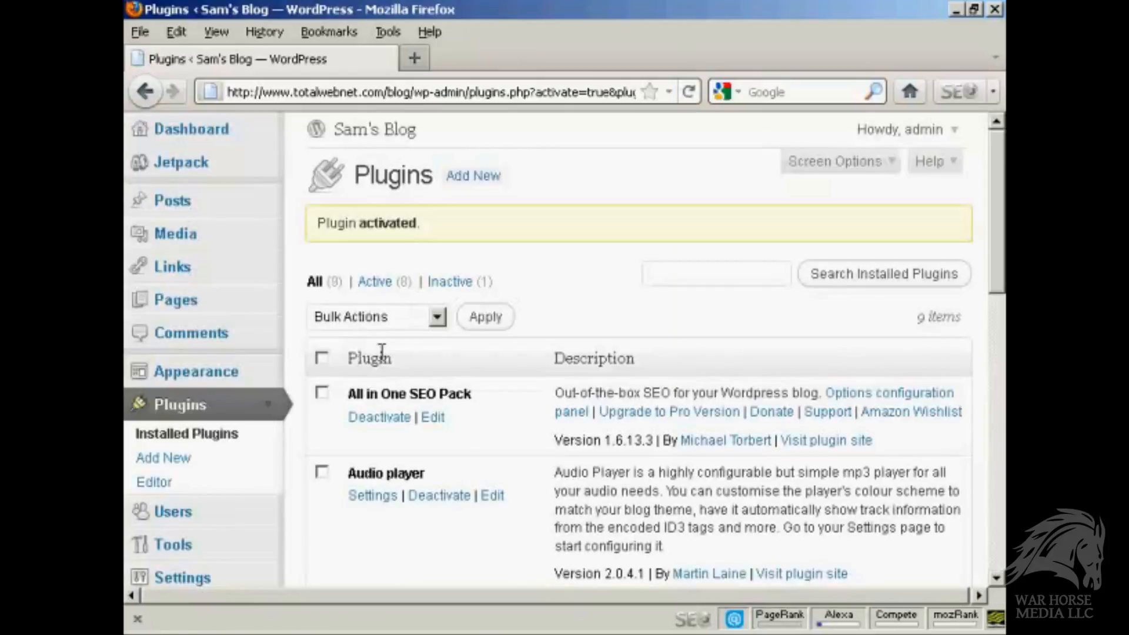
- Open the Slick Contact Forms configuration page in the site's settings
drag(992, 217, 1000, 303)
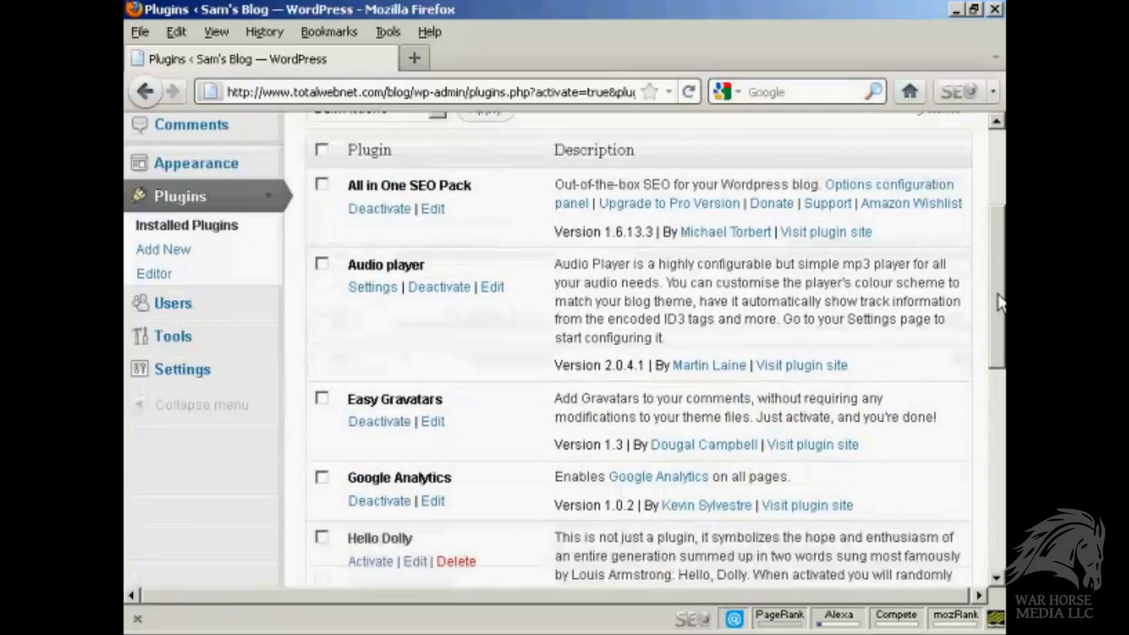
click(189, 377)
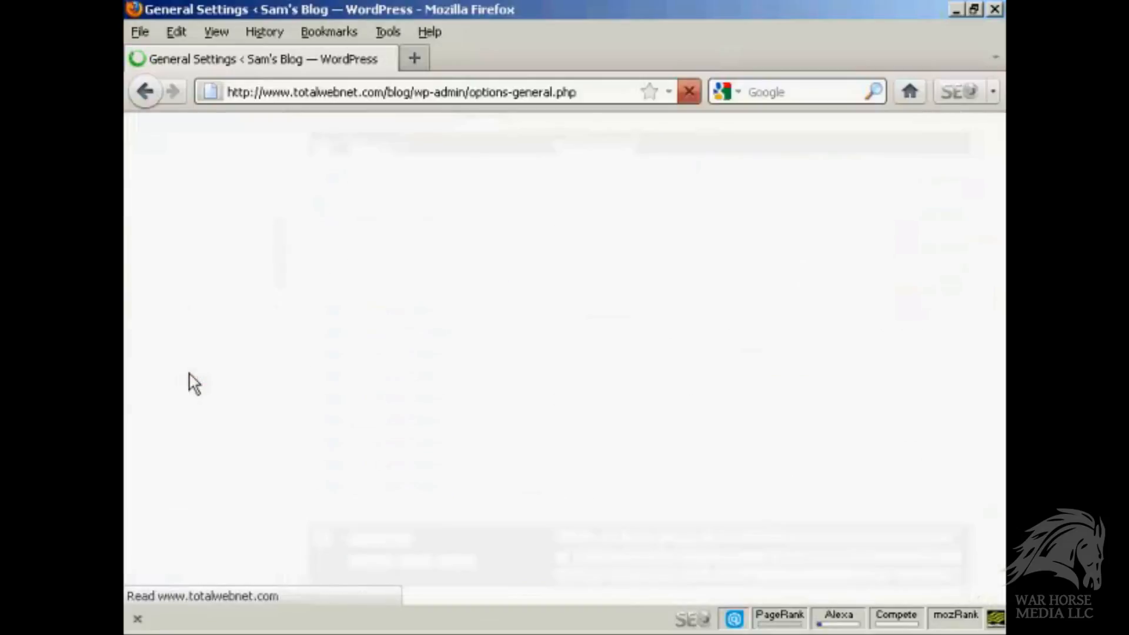
scroll(476, 429, down, 5)
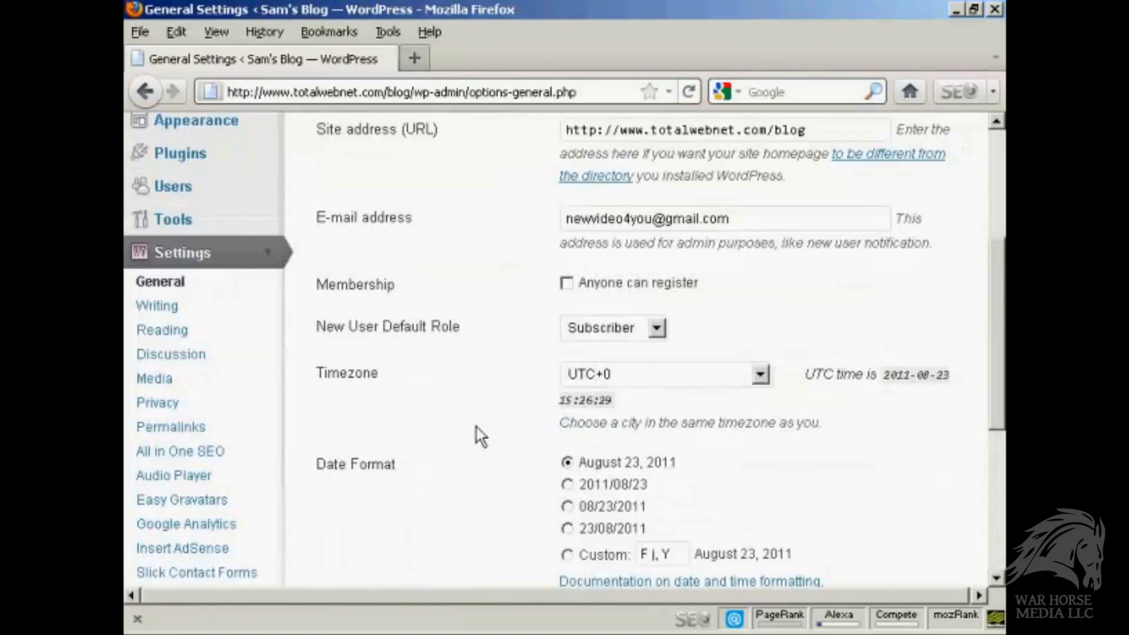
scroll(477, 426, down, 2)
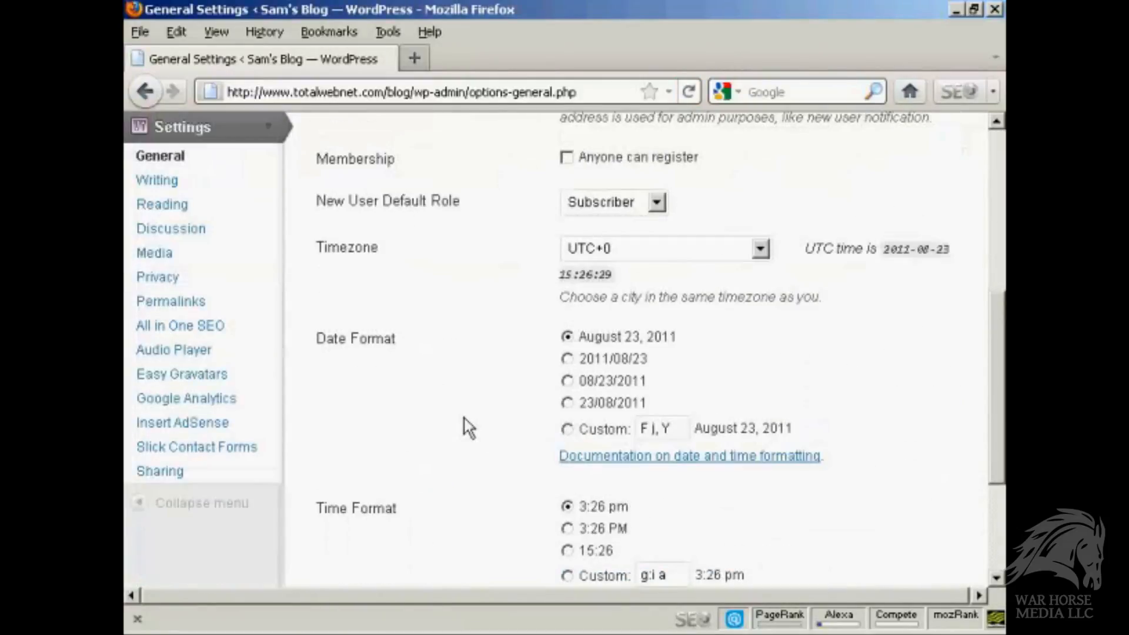
click(230, 450)
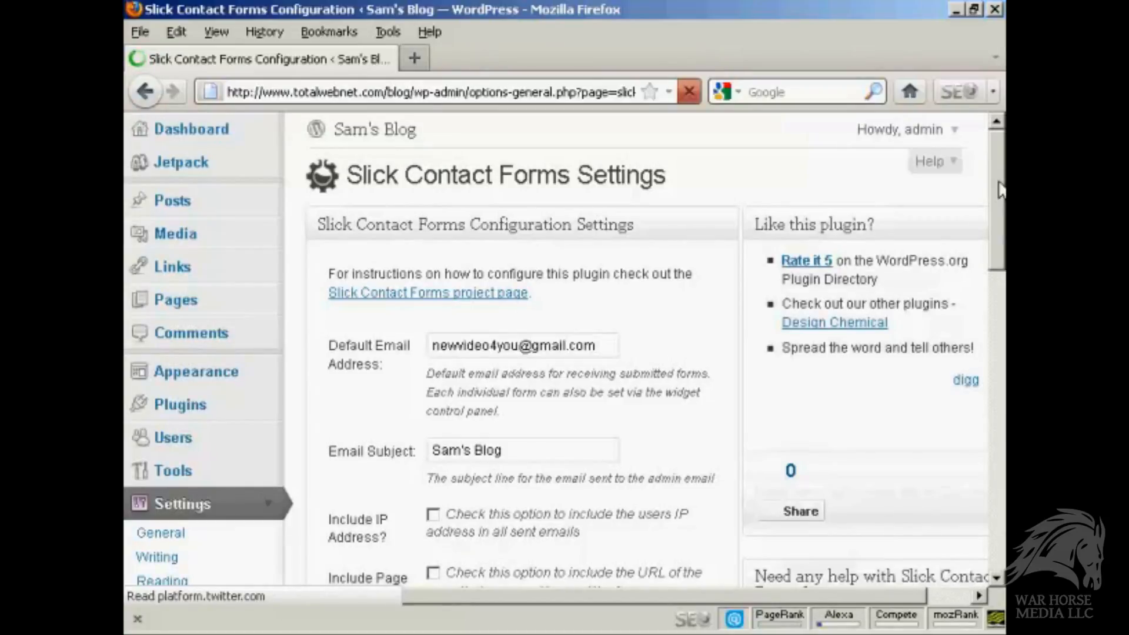
- Add the word "From" in front of the blog name in the contact form's email subject
drag(998, 182, 999, 217)
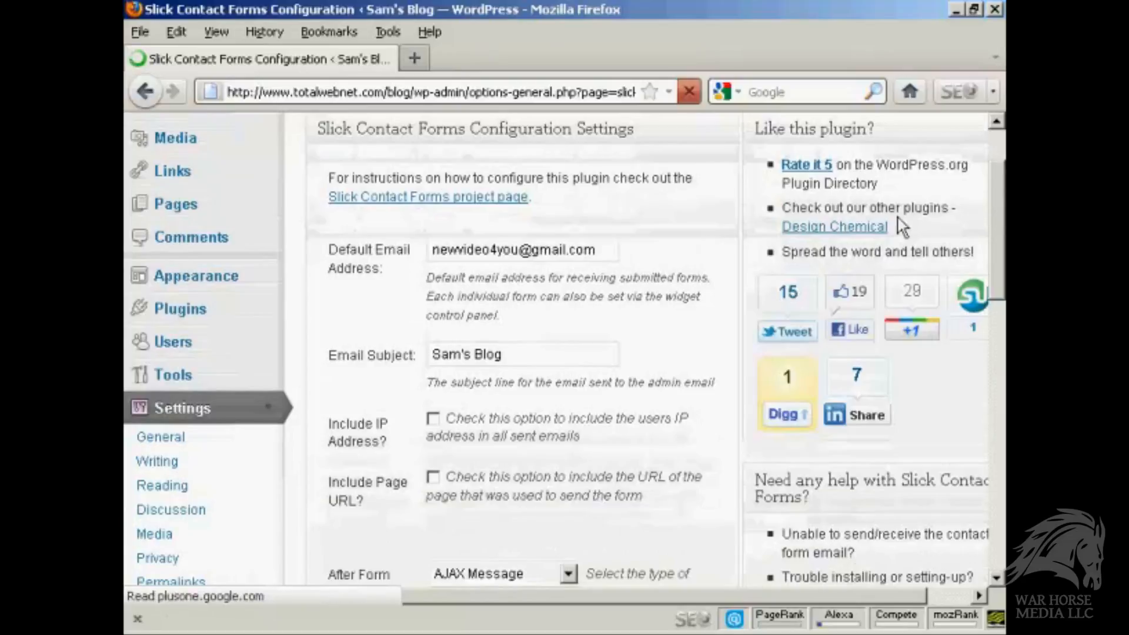
click(374, 271)
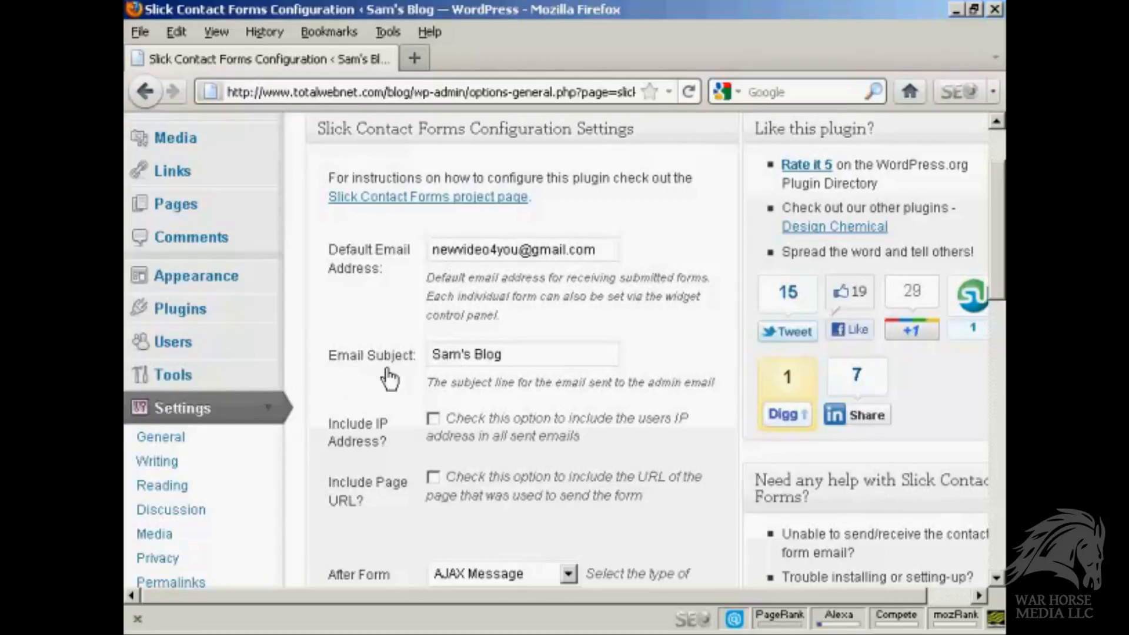
click(434, 352)
text(From)
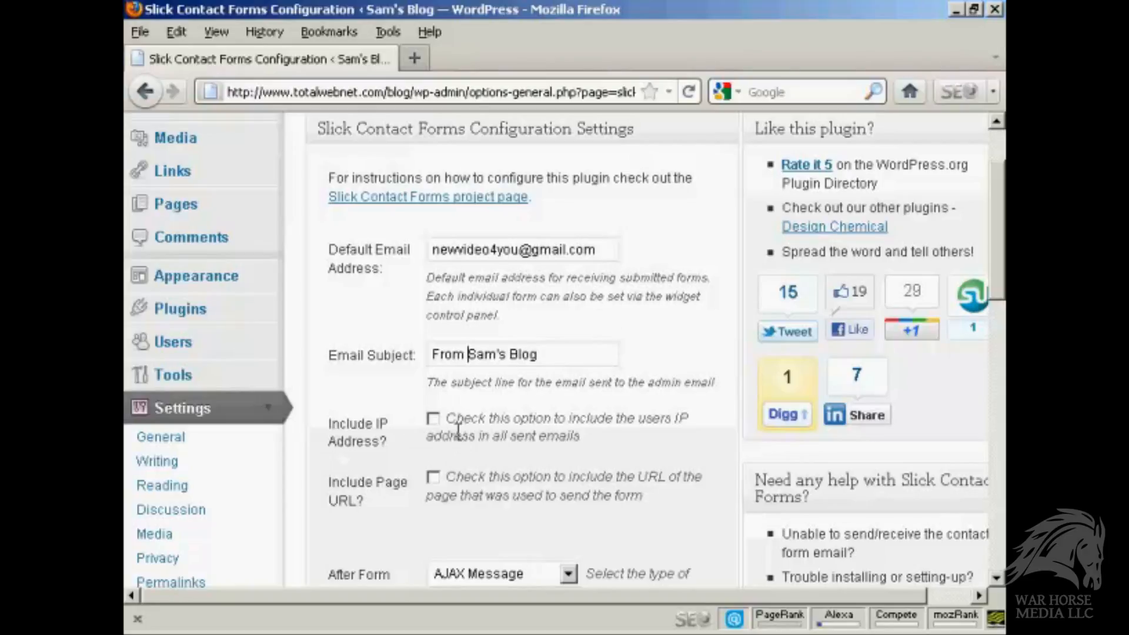
- Include the user's IP address and the page URL in the emails sent by the contact form
click(433, 418)
scroll(687, 413, down, 3)
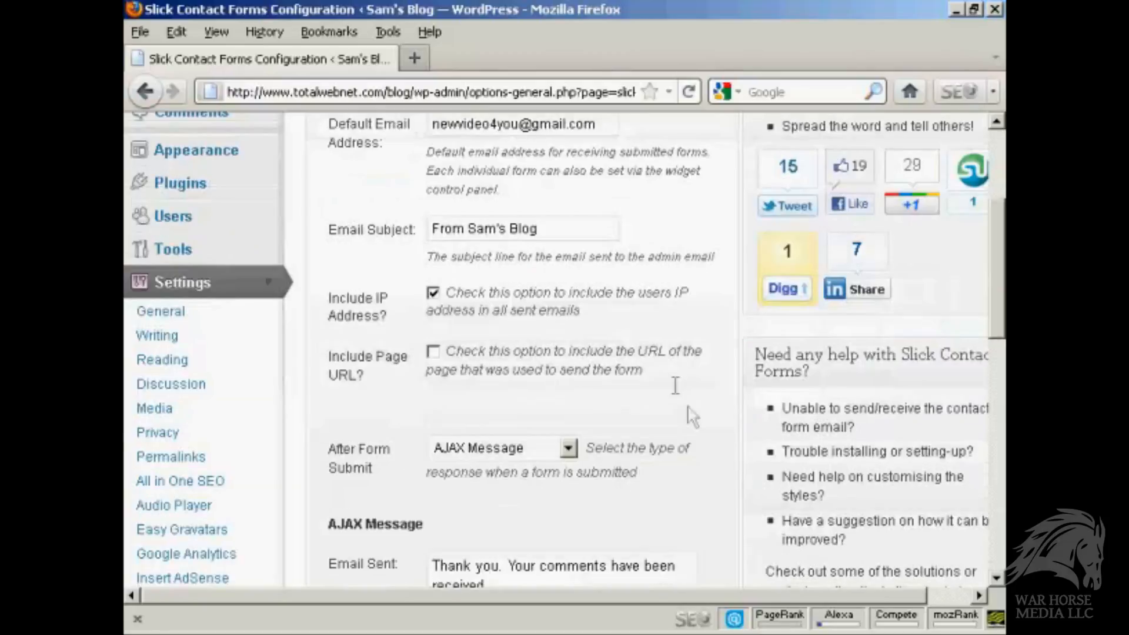
click(434, 351)
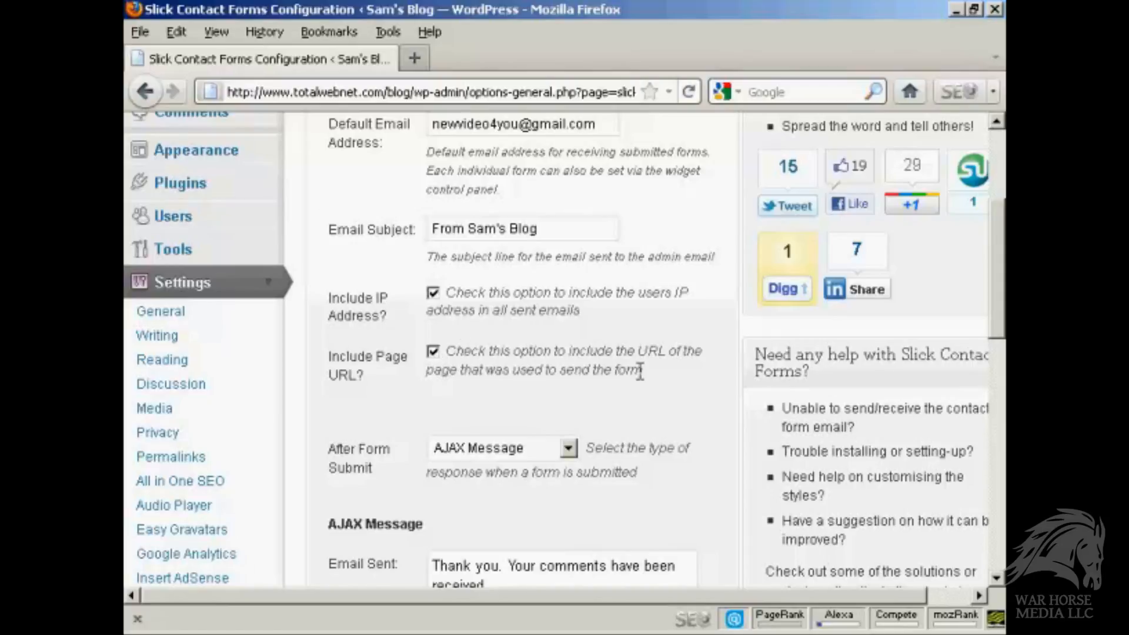
- Try Redirect as the After Form Submit response, examine its URL fields, and switch back to AJAX Message
scroll(638, 376, down, 4)
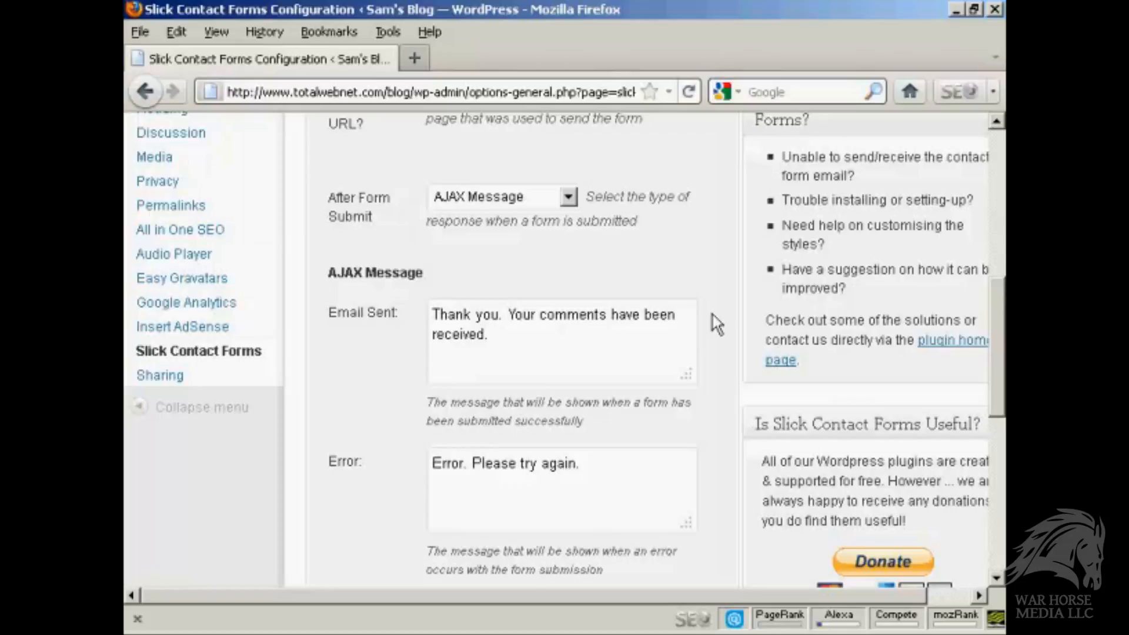
scroll(720, 365, down, 3)
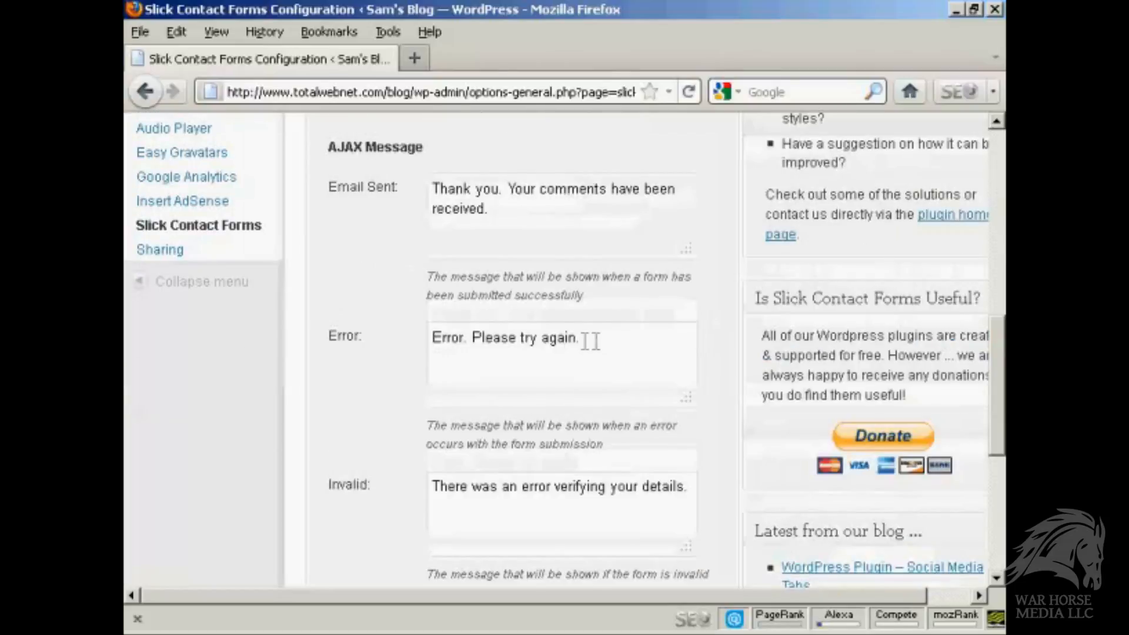
scroll(728, 428, down, 3)
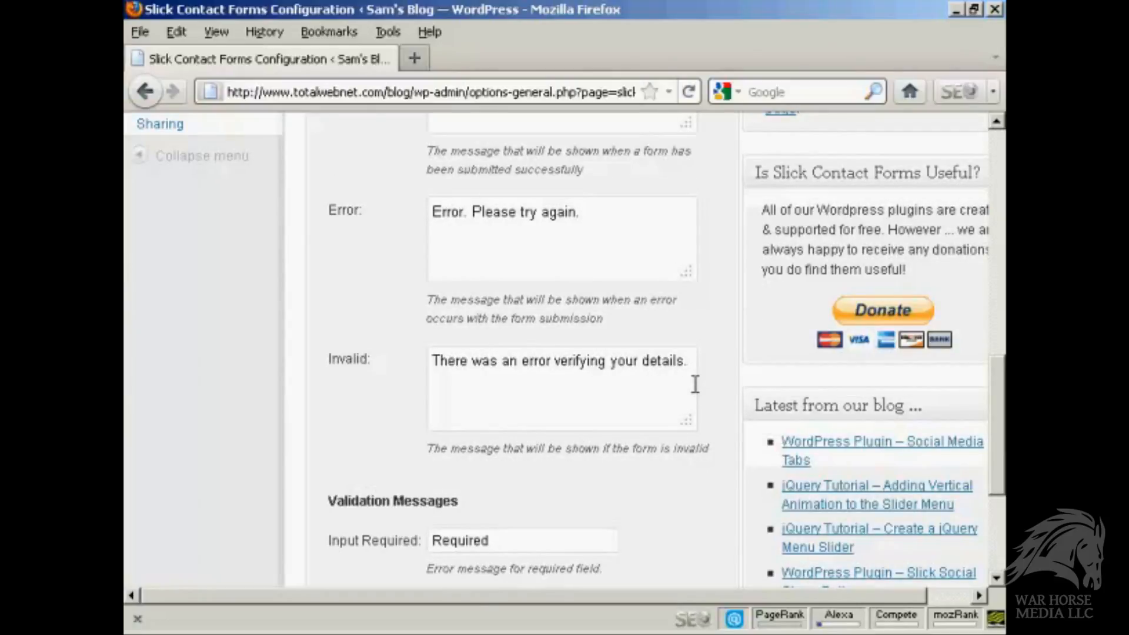
scroll(696, 387, down, 6)
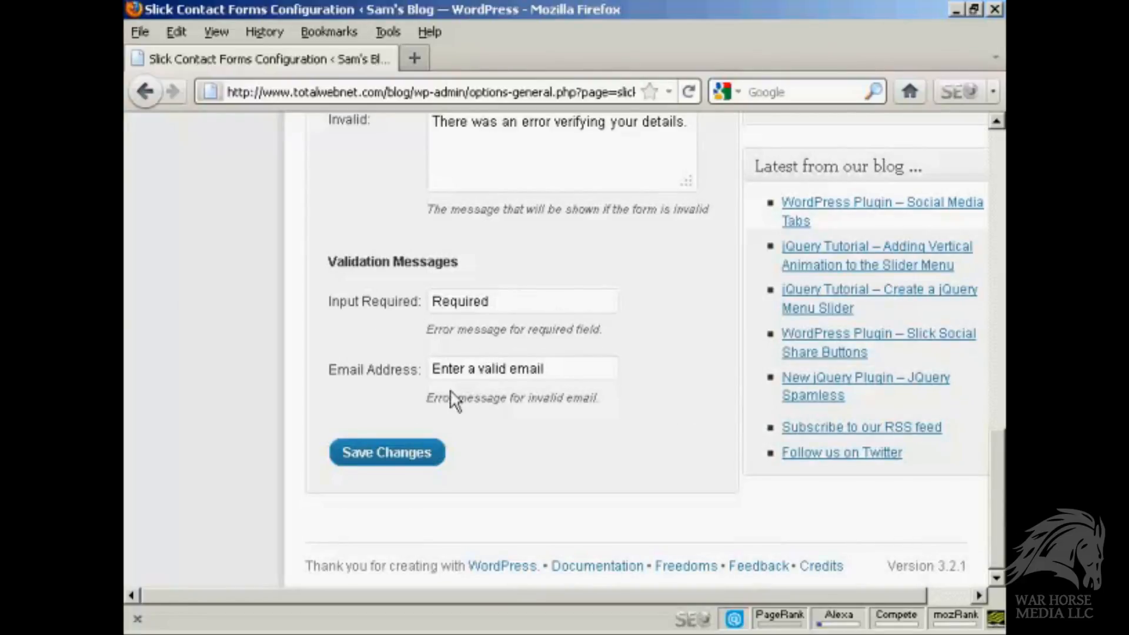
scroll(706, 378, up, 15)
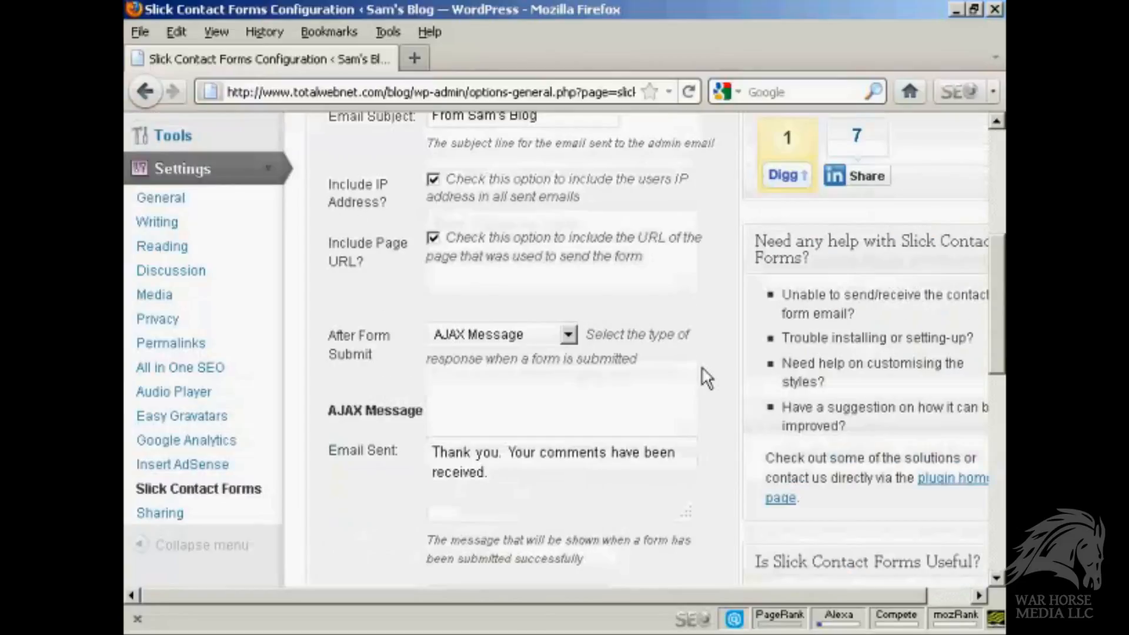
click(568, 335)
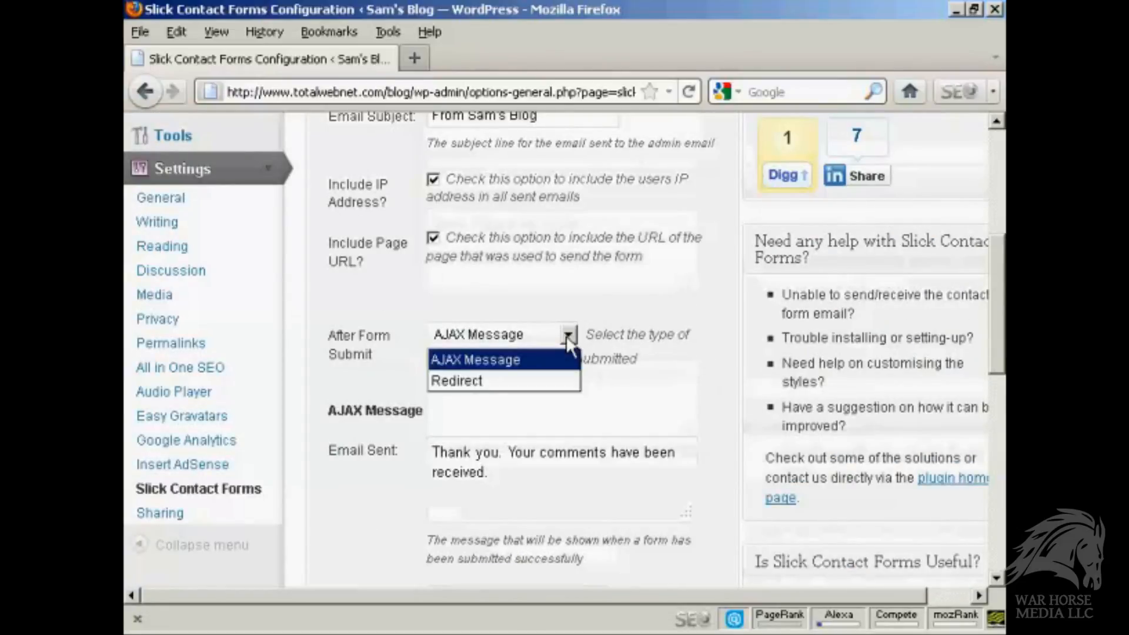
click(479, 382)
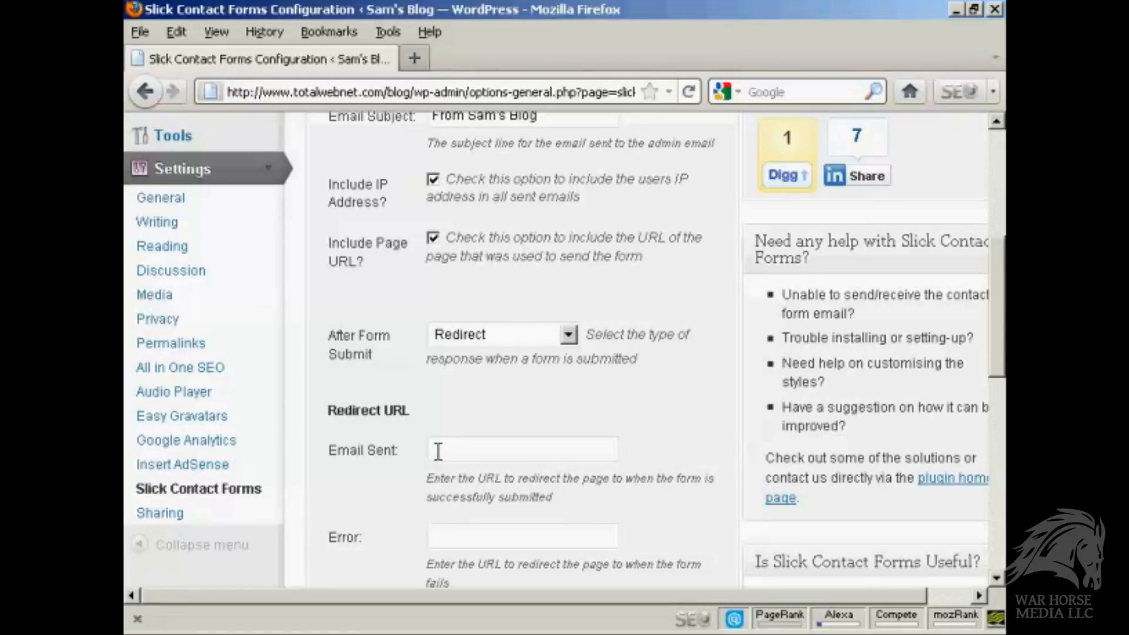
scroll(546, 482, down, 2)
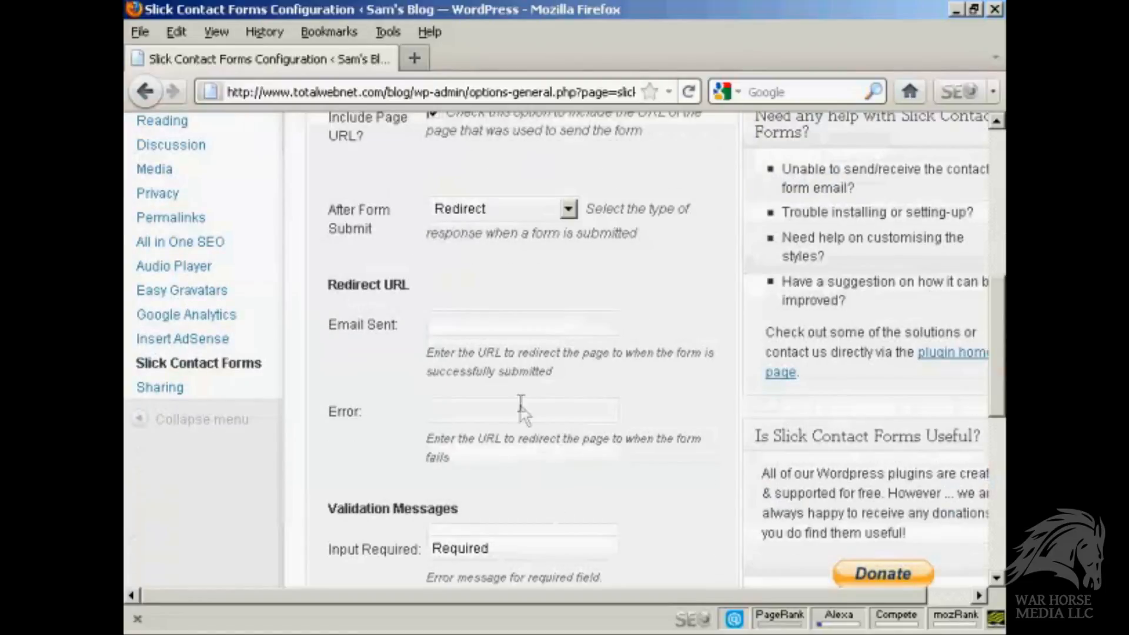
scroll(526, 488, down, 4)
scroll(584, 446, up, 6)
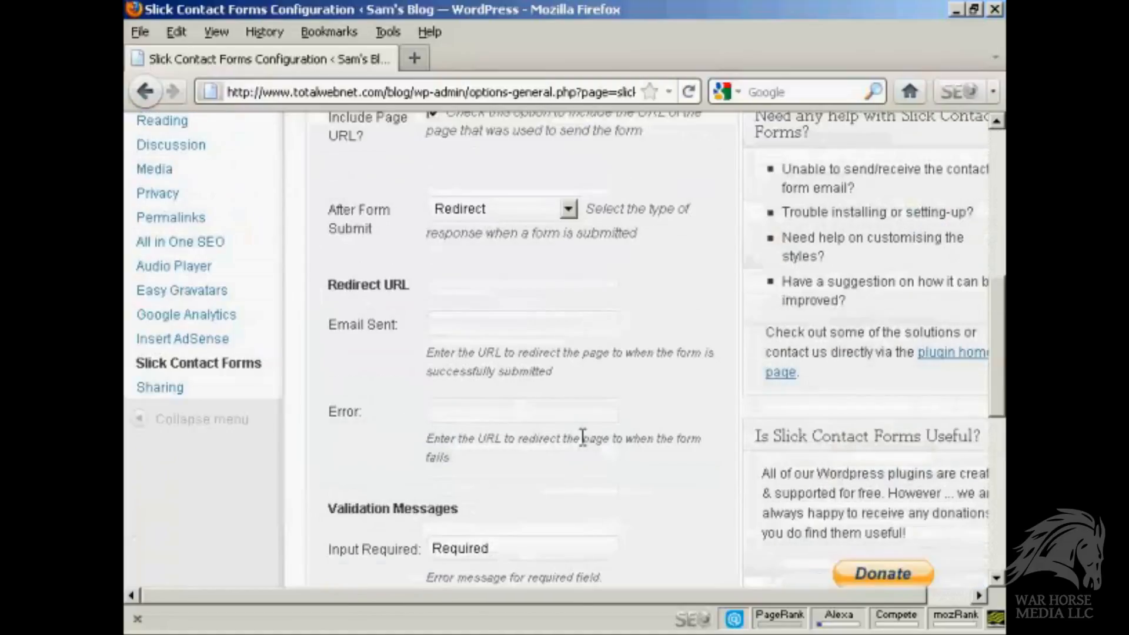
click(567, 334)
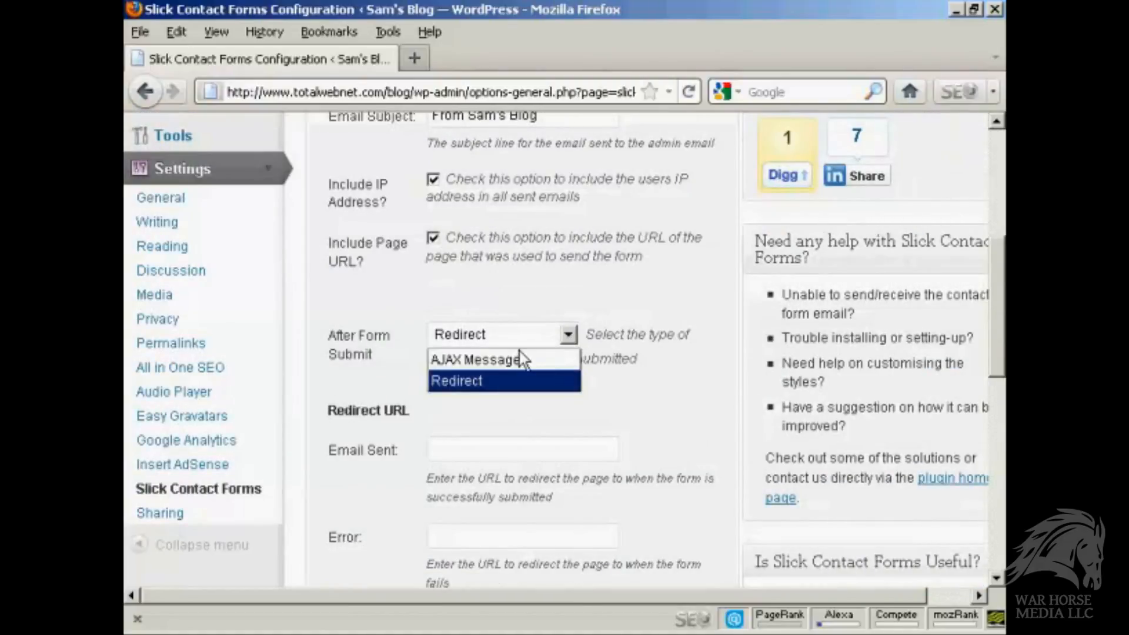
click(516, 358)
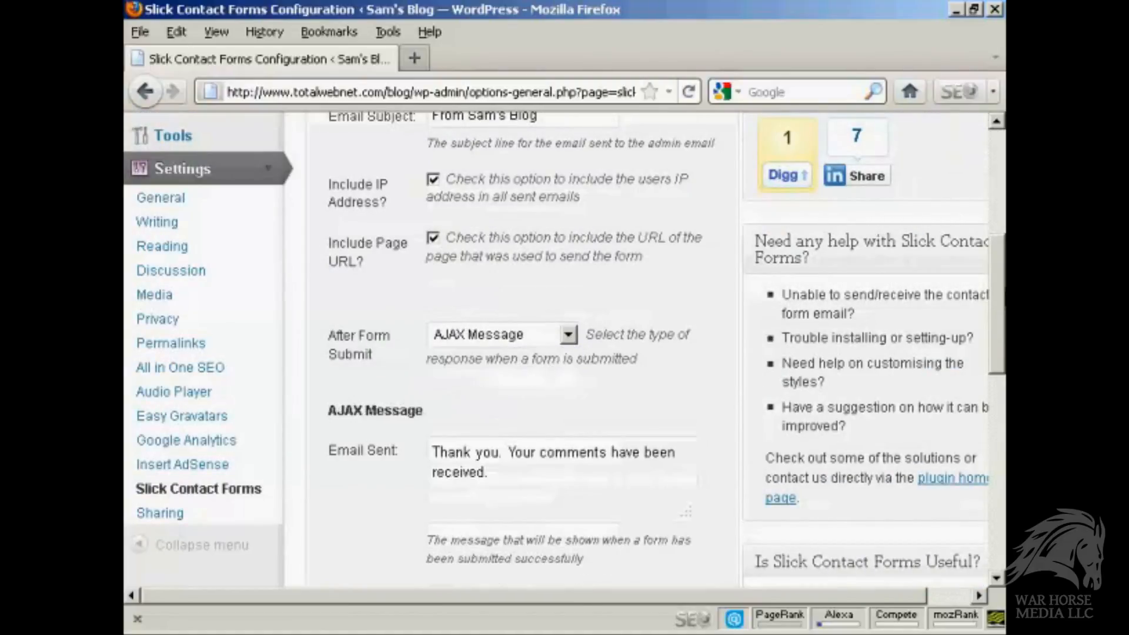
- Save the Slick Contact Forms configuration changes
drag(1003, 296, 1003, 457)
scroll(1001, 487, down, 2)
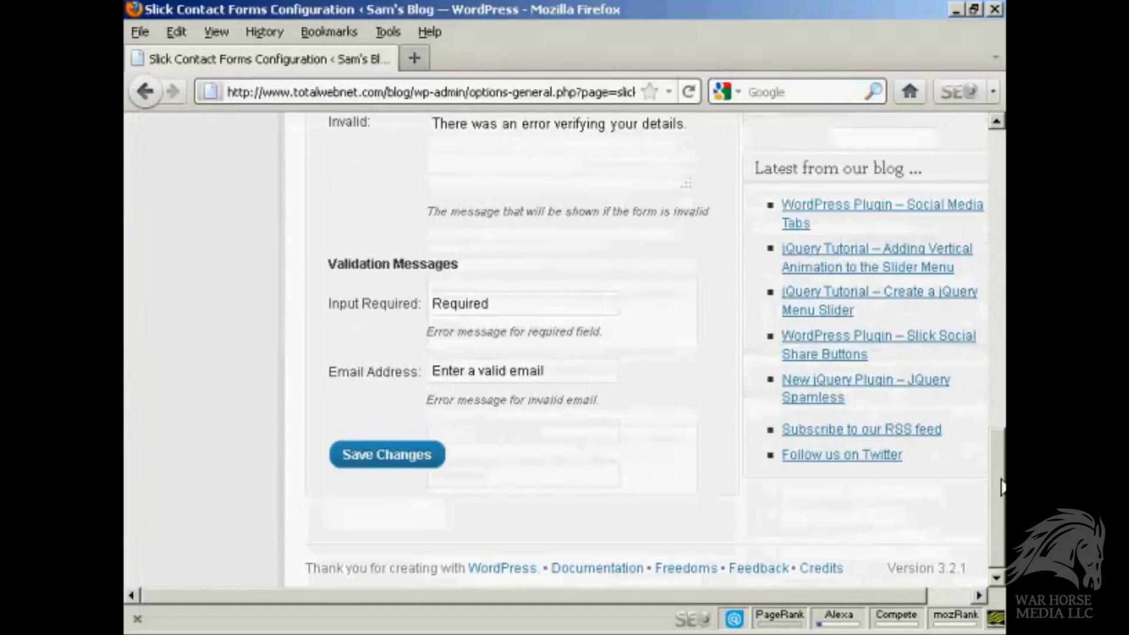
click(407, 459)
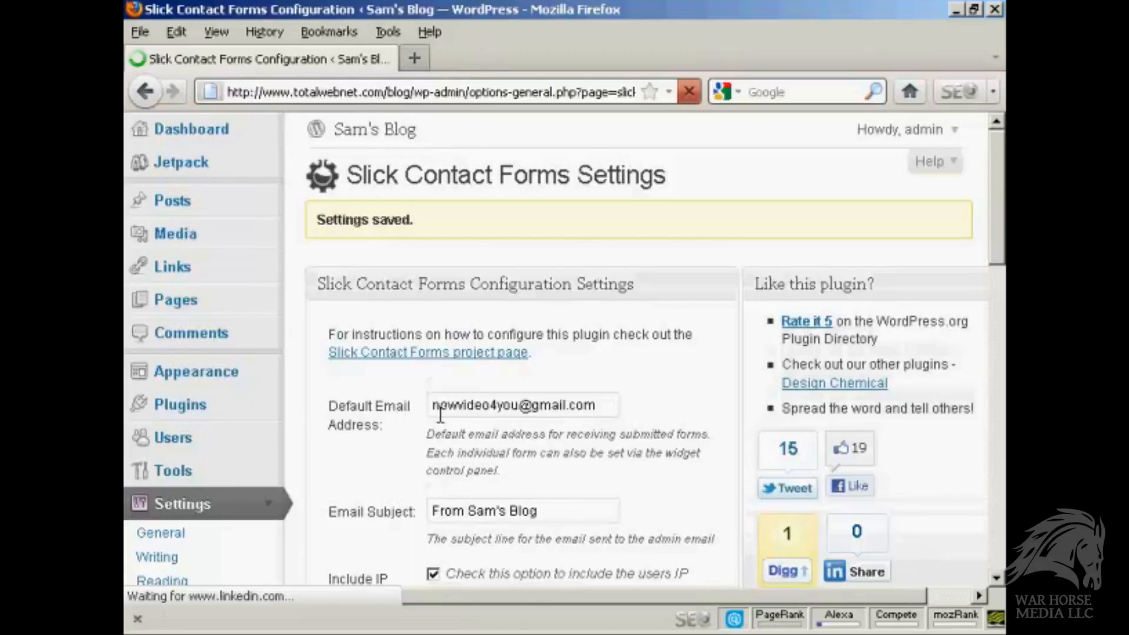
- Add the Slick Contact Forms widget to the Left Sidebar below the Text widget and show its options
click(174, 130)
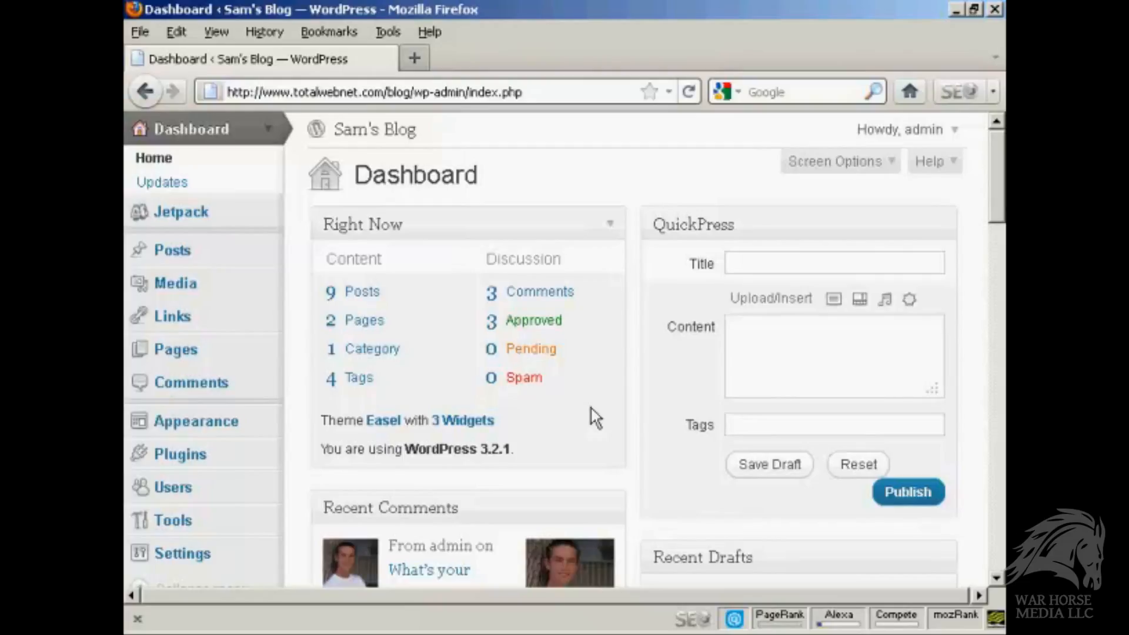
click(479, 422)
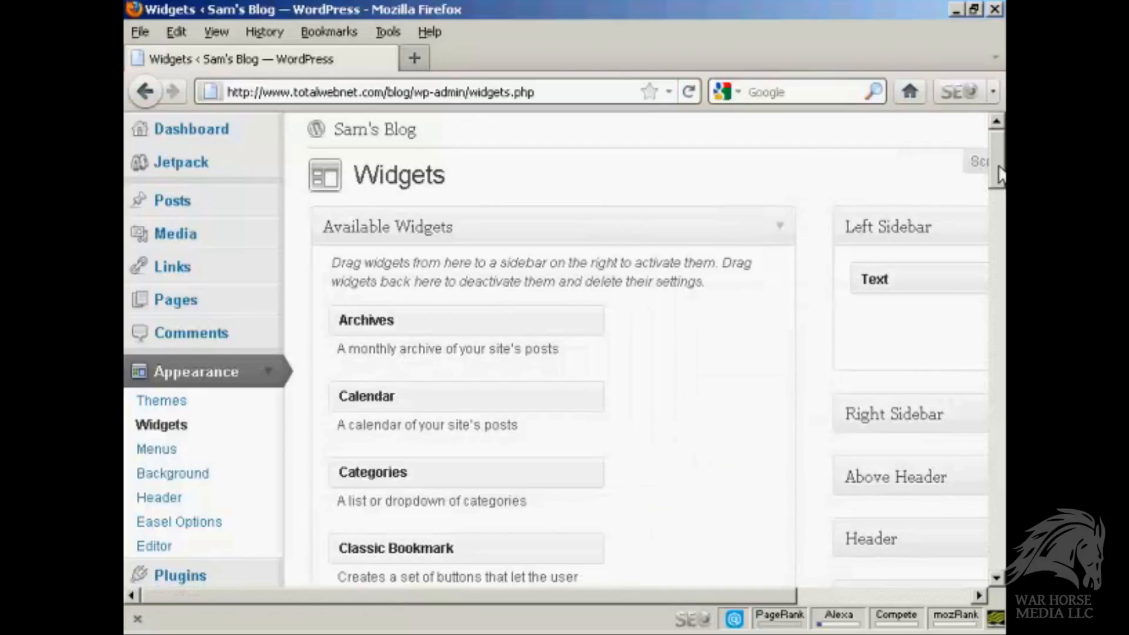
drag(1000, 166, 999, 352)
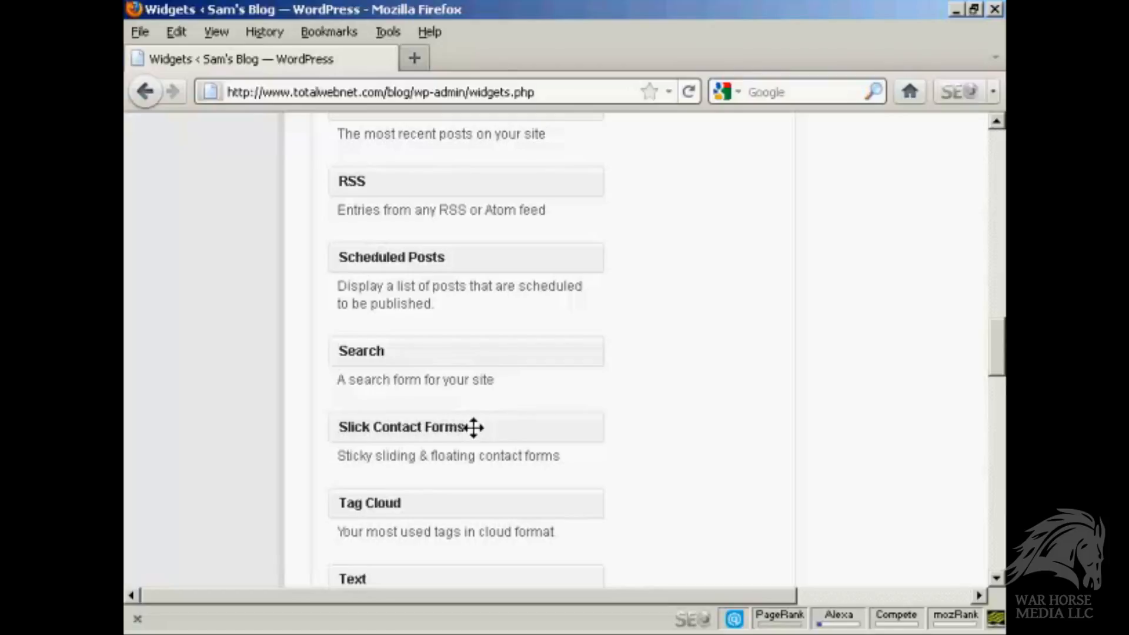
drag(474, 427, 902, 320)
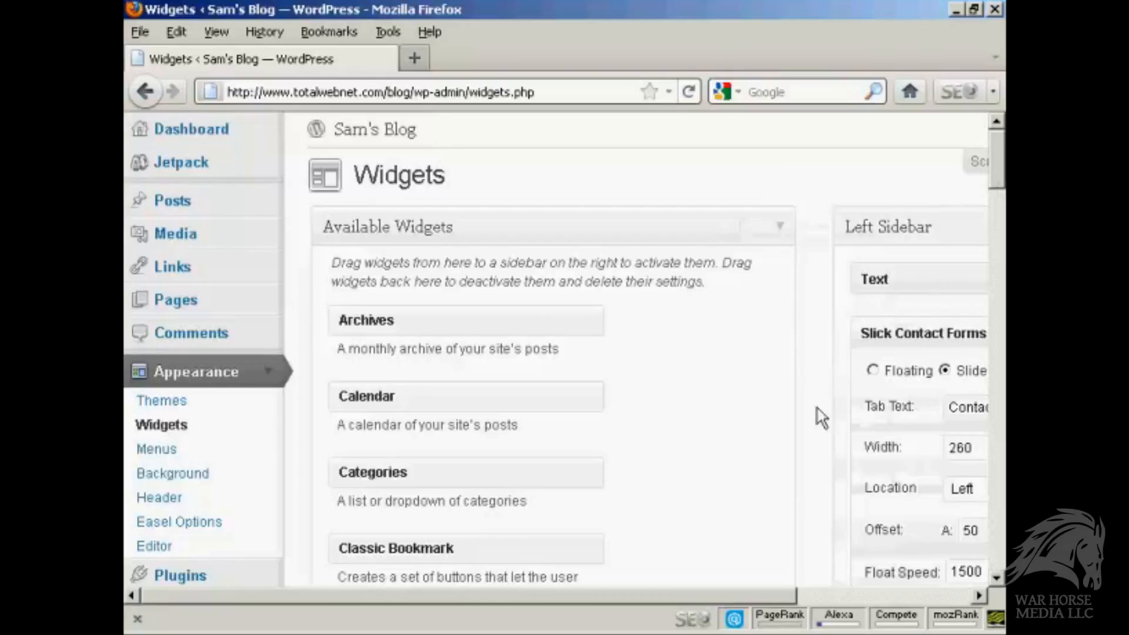
drag(774, 594, 948, 597)
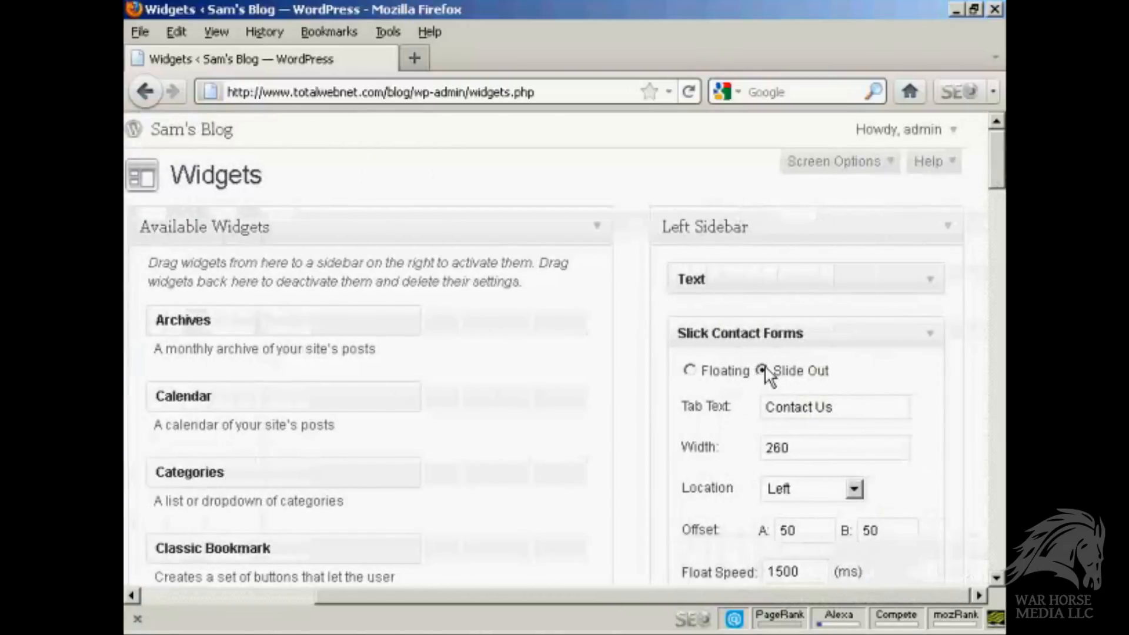
- Set the Slick Contact Forms widget to Floating and review its Skin choices and form field settings, keeping the Black skin
click(689, 370)
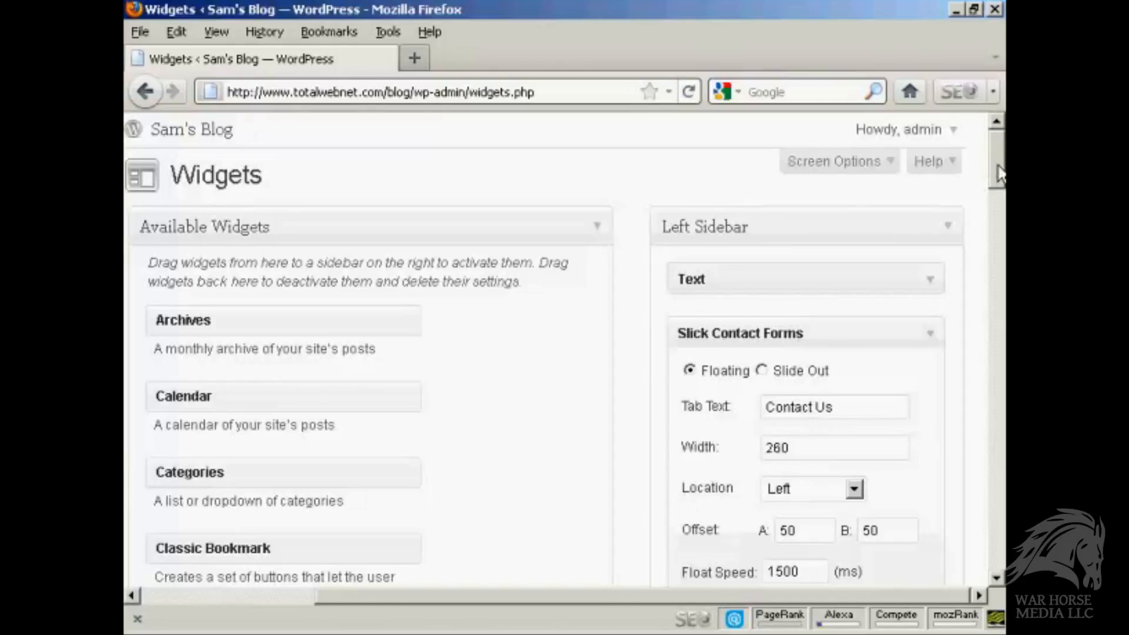
drag(998, 176, 998, 222)
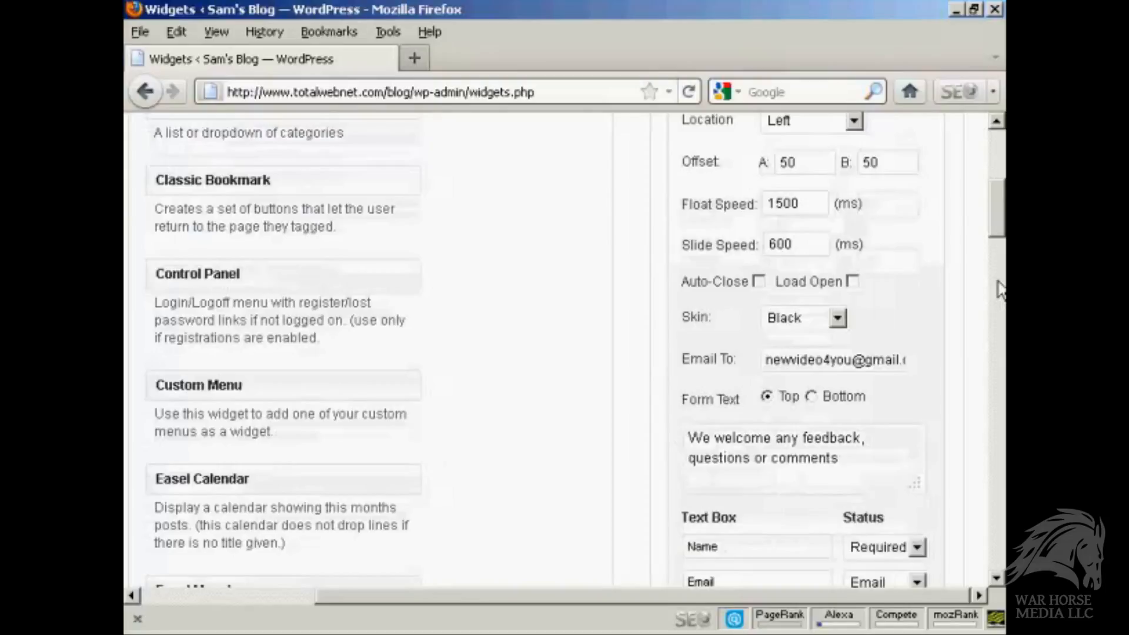
click(837, 318)
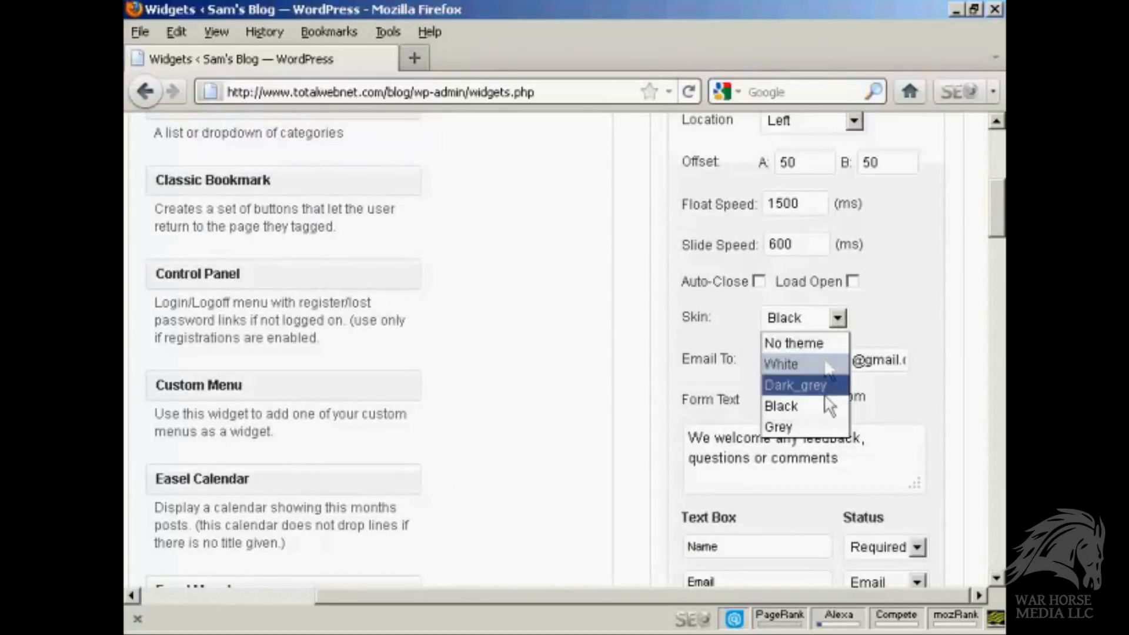
click(891, 307)
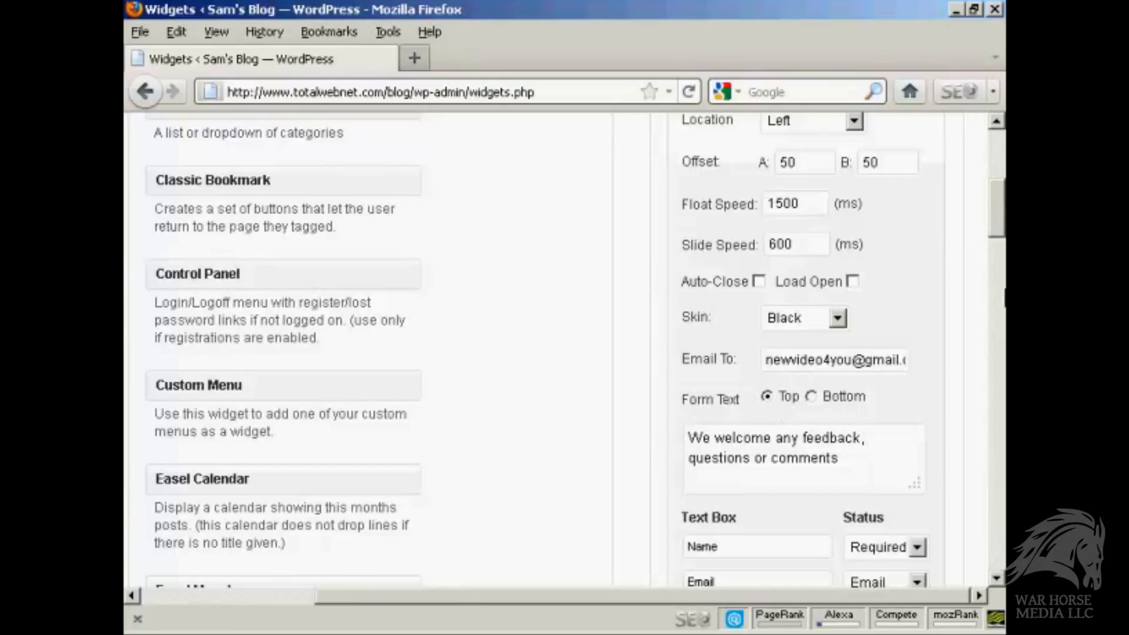
drag(998, 223, 998, 264)
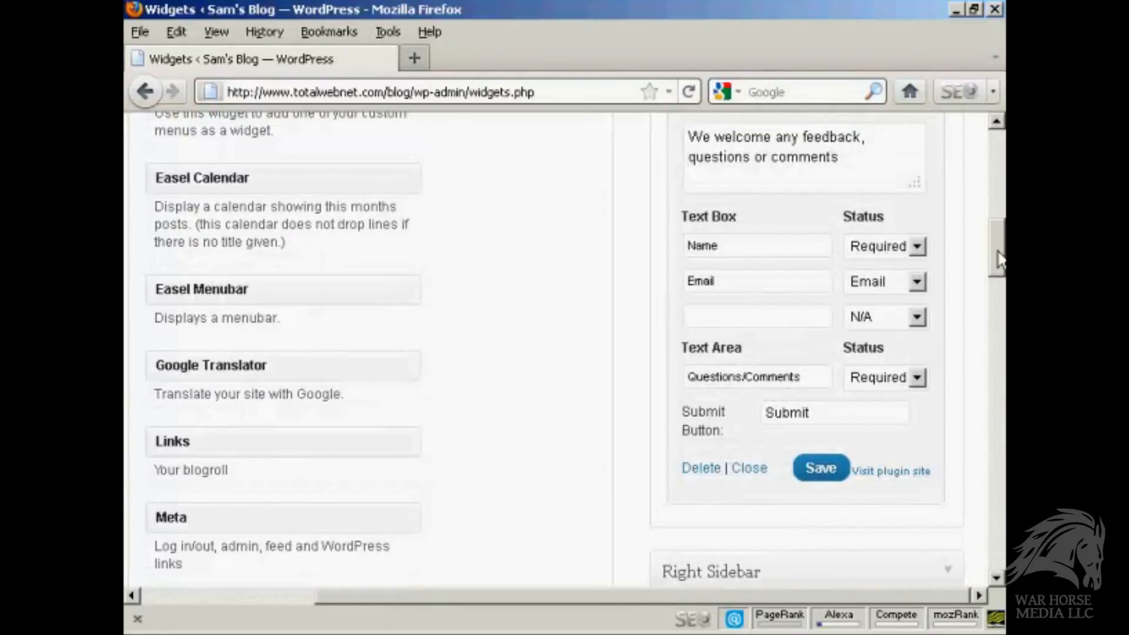
drag(998, 238, 997, 206)
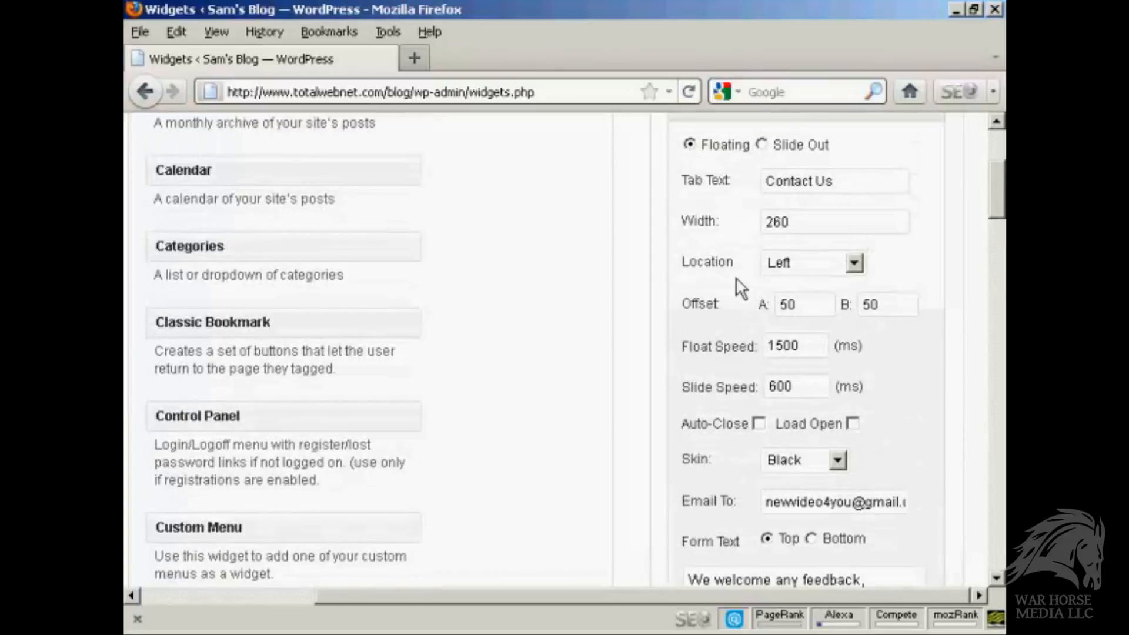
- Review the Location choices of the Slick Contact Forms widget, keep Left, and save the widget
click(855, 263)
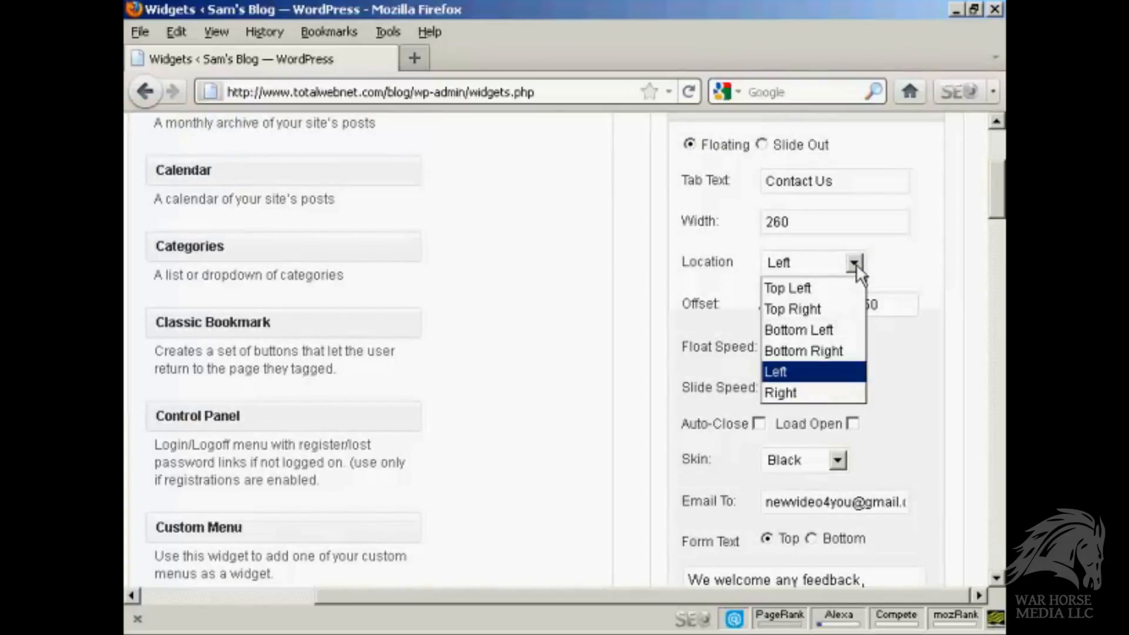
click(894, 266)
drag(998, 210, 998, 277)
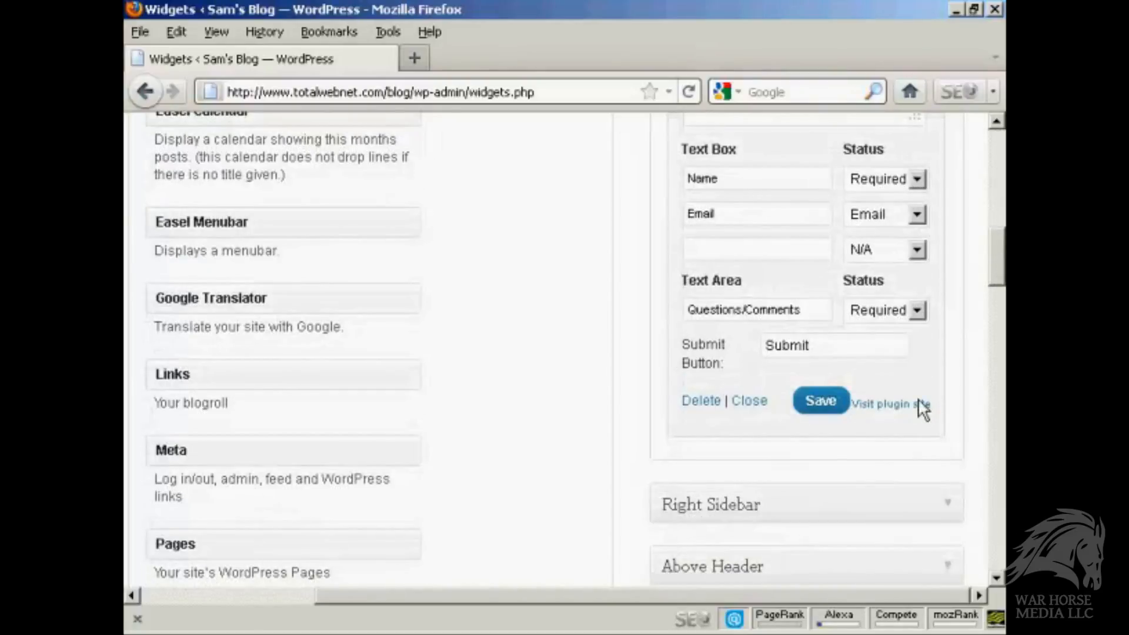
click(821, 406)
drag(996, 241, 987, 143)
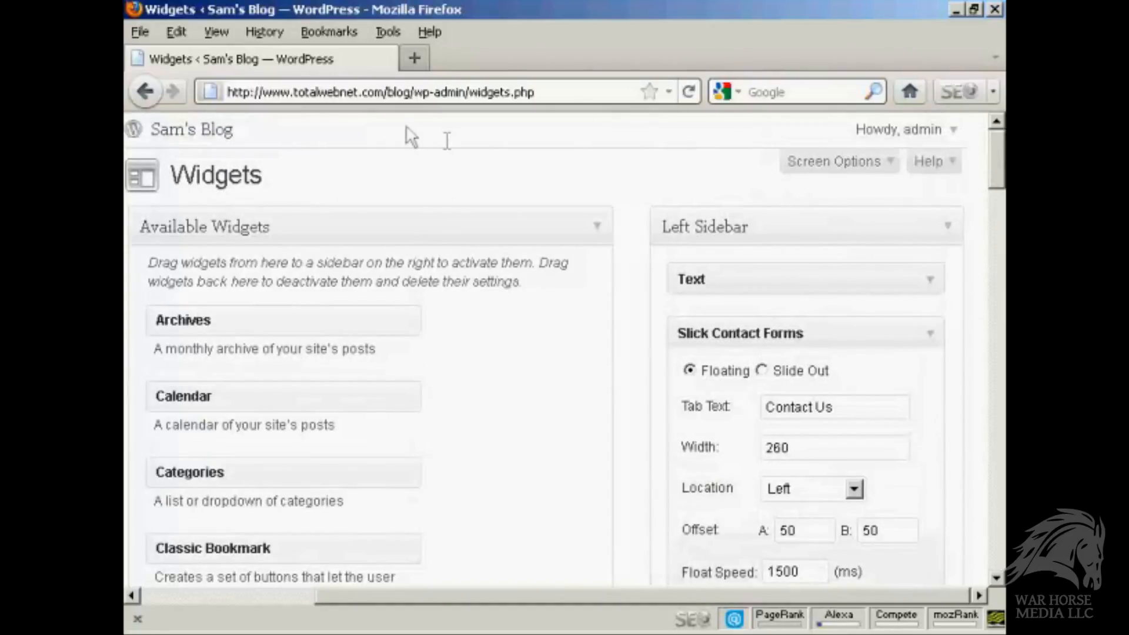
click(414, 94)
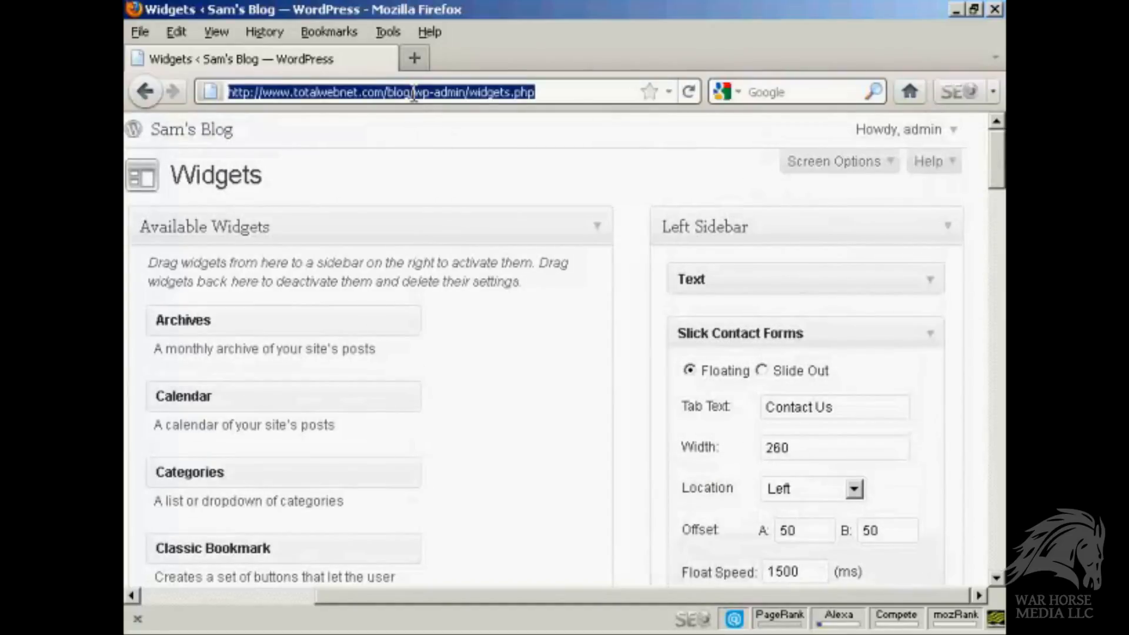
click(413, 94)
drag(414, 94, 558, 94)
key(BackSpace)
key(Return)
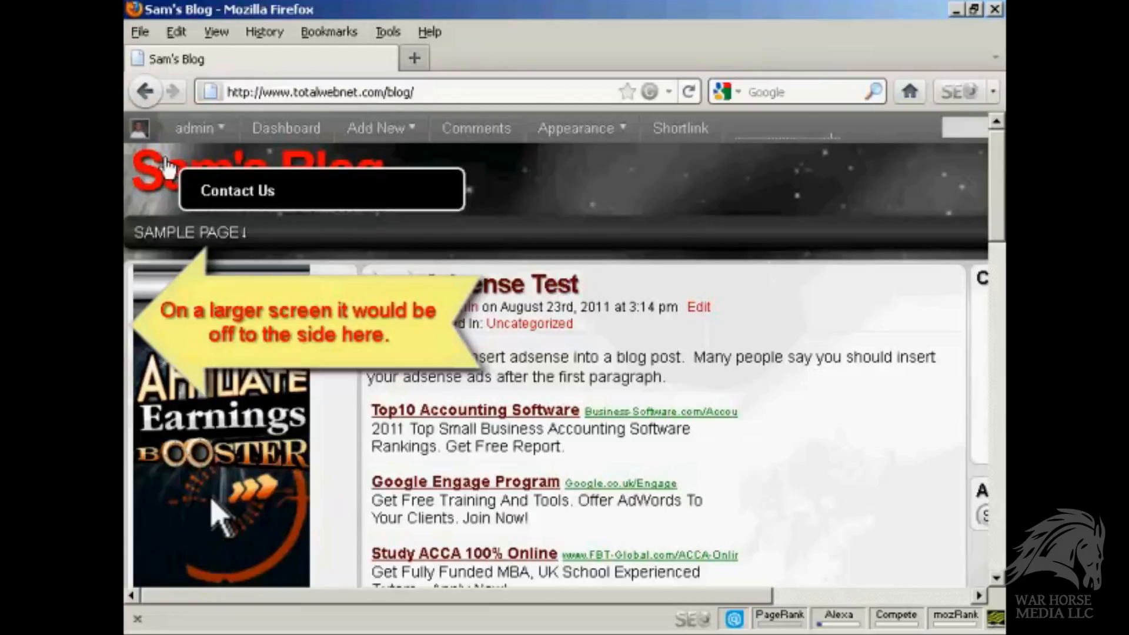
click(414, 204)
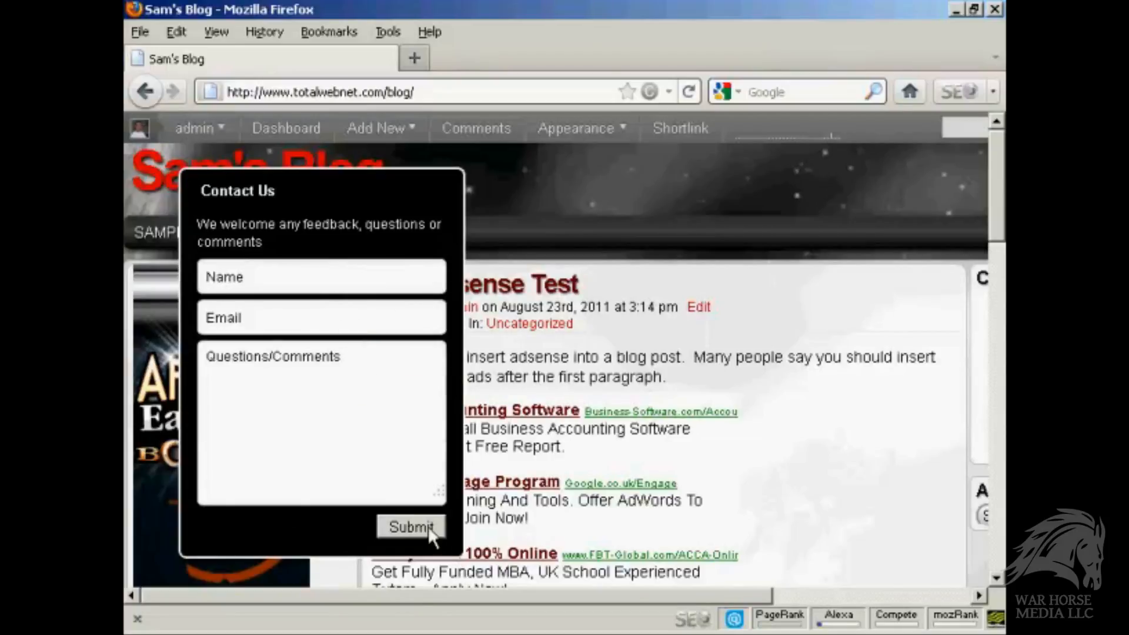
- Fill in the contact form with a test name, an e-mail address and "Test message", submit it, and collapse the form
click(271, 275)
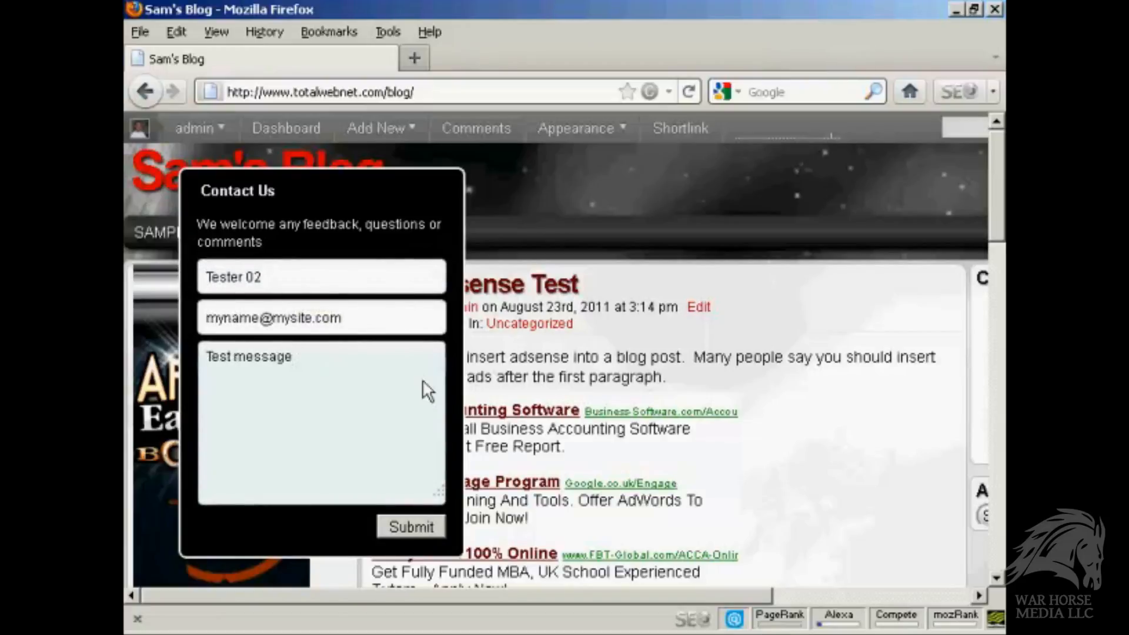
click(428, 524)
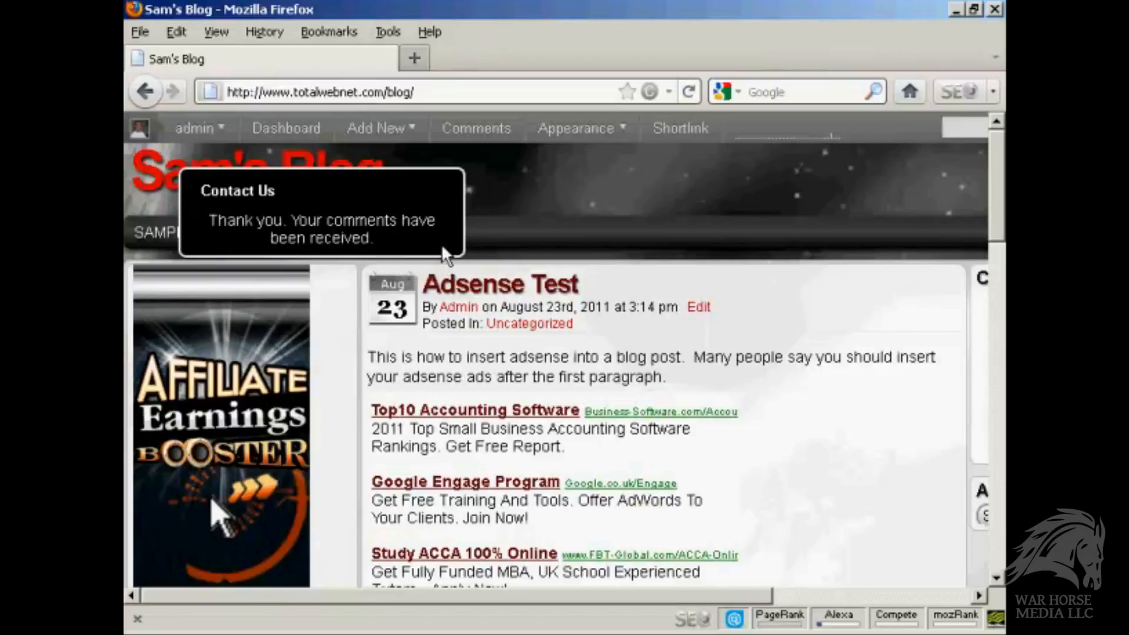
click(447, 191)
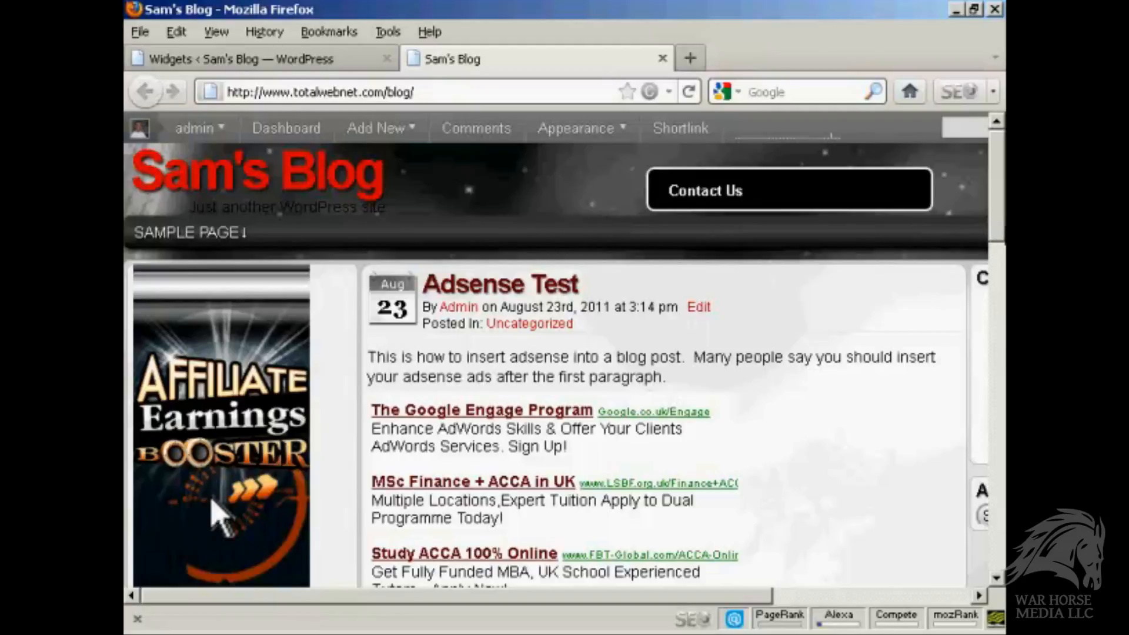
- Examine how the floating Contact Us box behaves while moving down the blog page and back up
drag(999, 224, 999, 277)
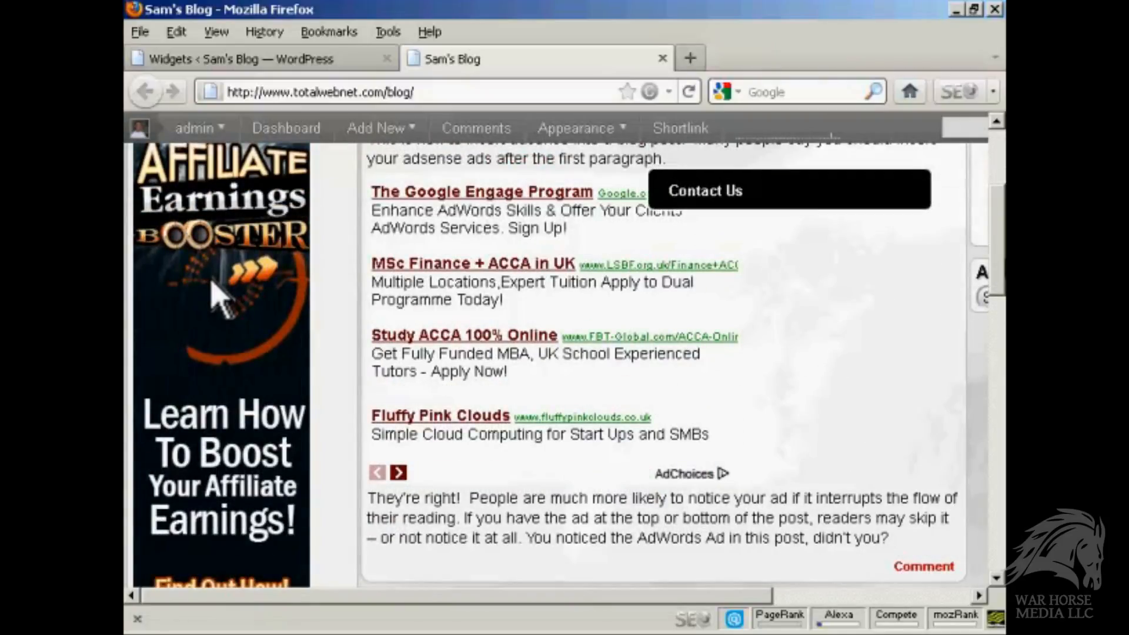
scroll(997, 276, down, 4)
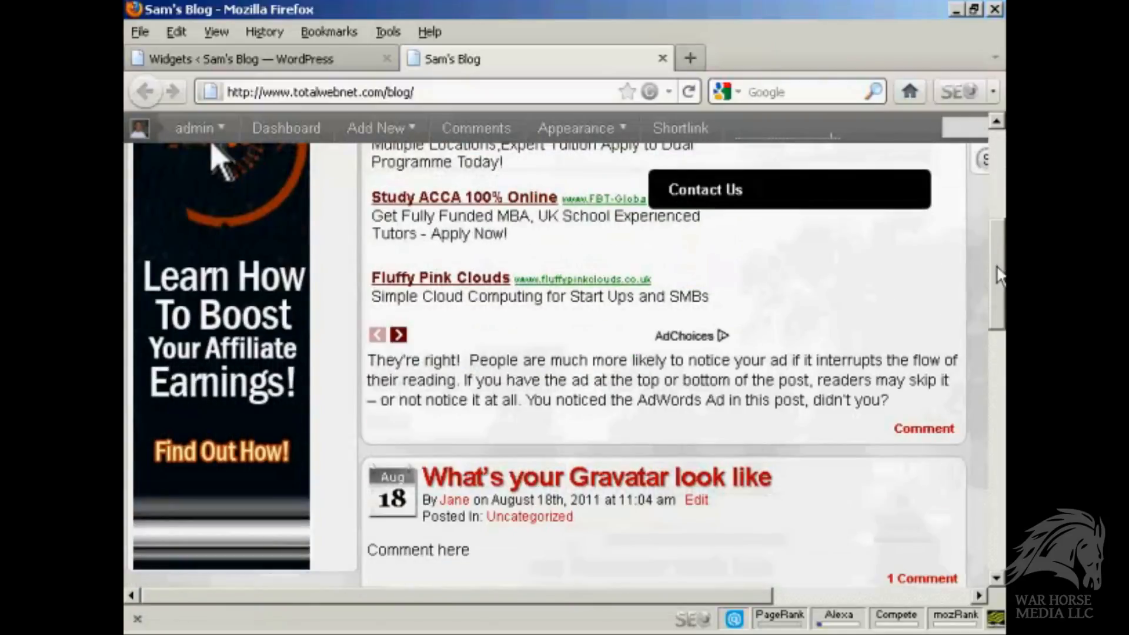
drag(997, 276, 997, 306)
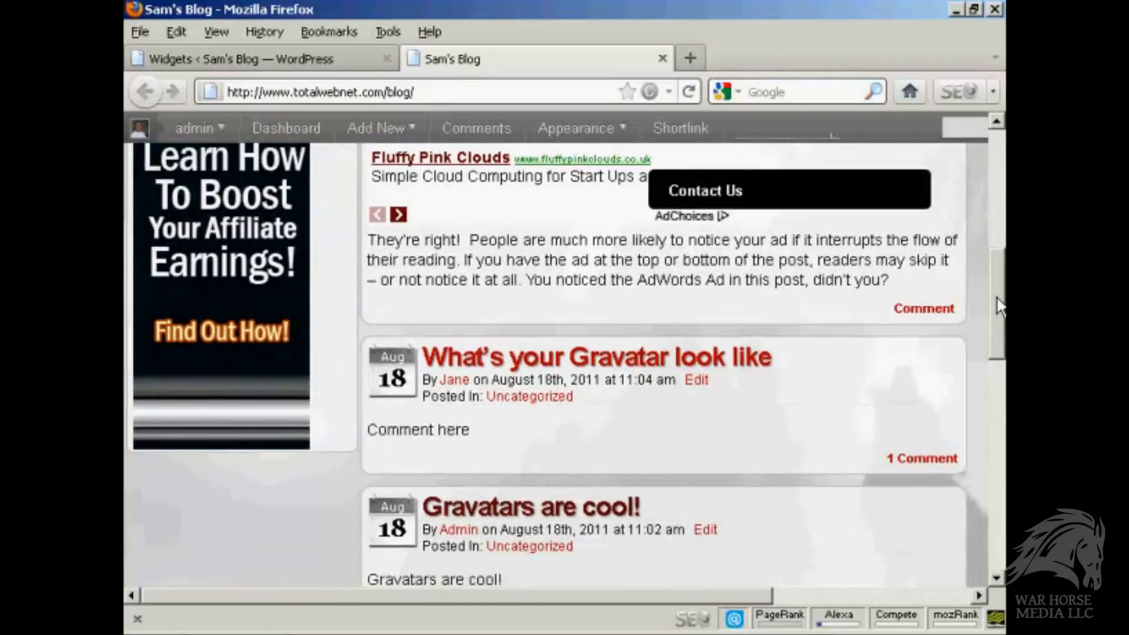
scroll(997, 306, up, 4)
scroll(997, 144, up, 10)
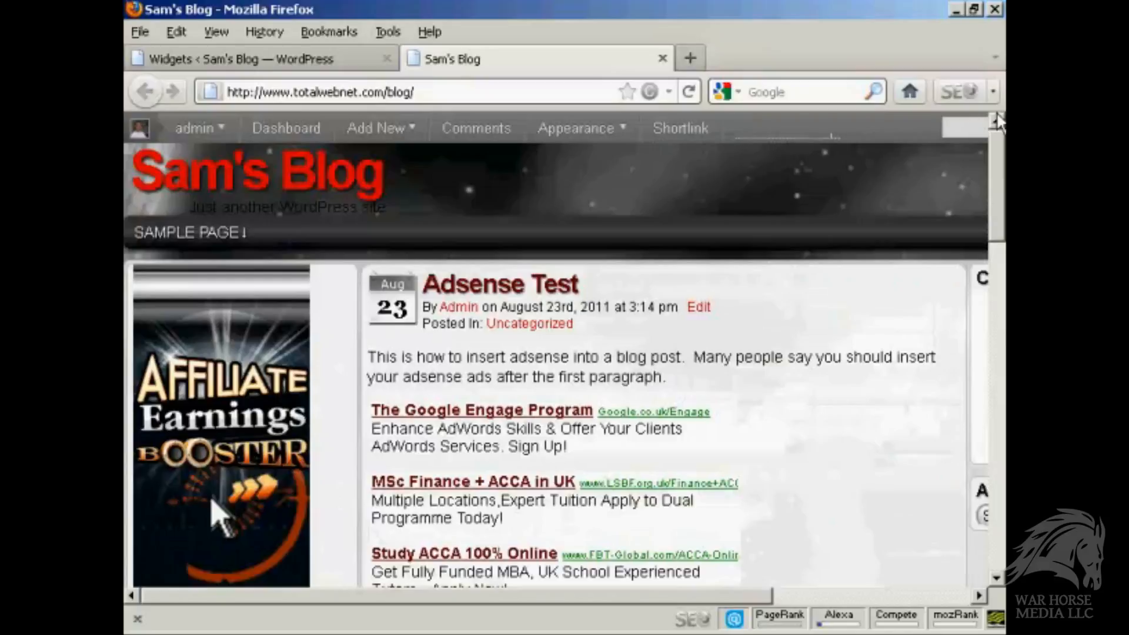
- Switch back to the Widgets page, set the Slick Contact Forms widget to Slide Out, and save it
click(289, 57)
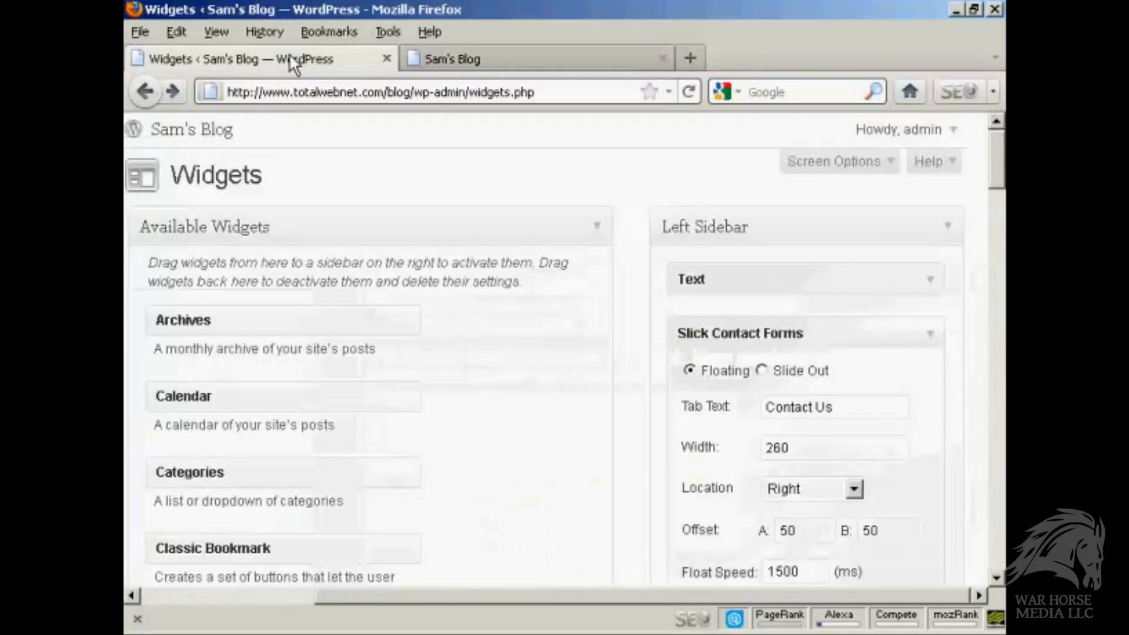
click(762, 371)
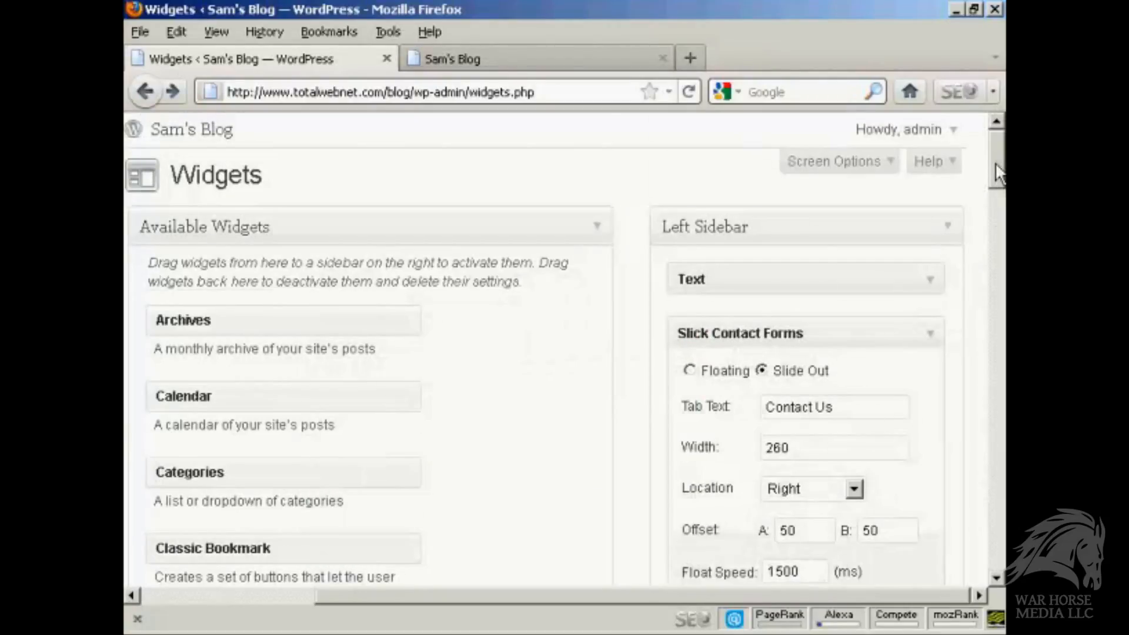
scroll(997, 219, down, 3)
scroll(997, 219, down, 10)
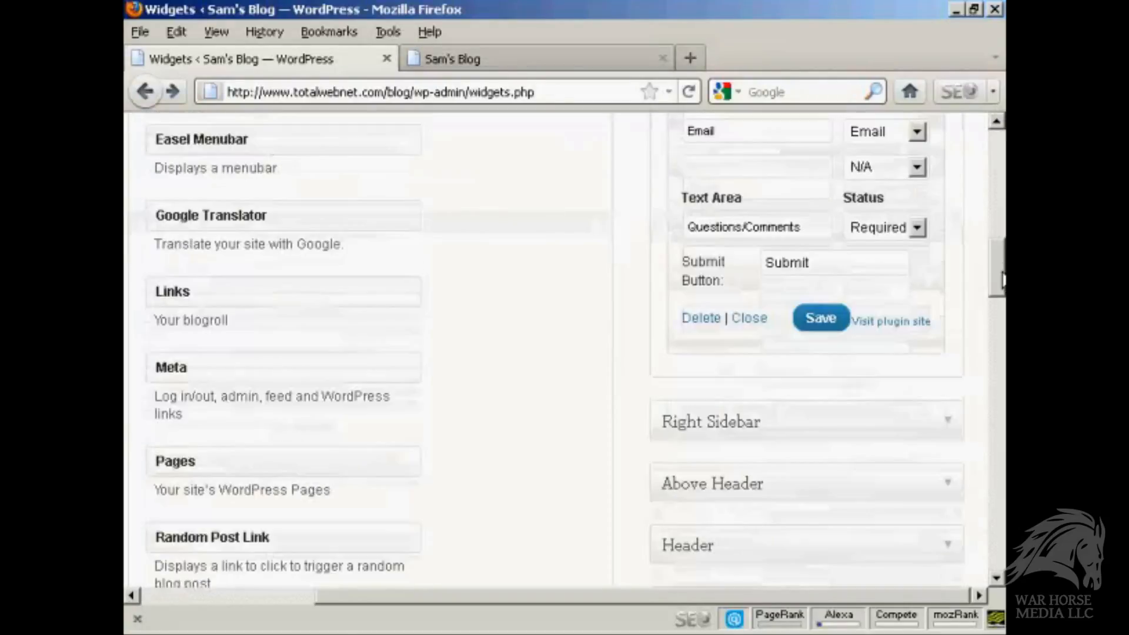
click(821, 325)
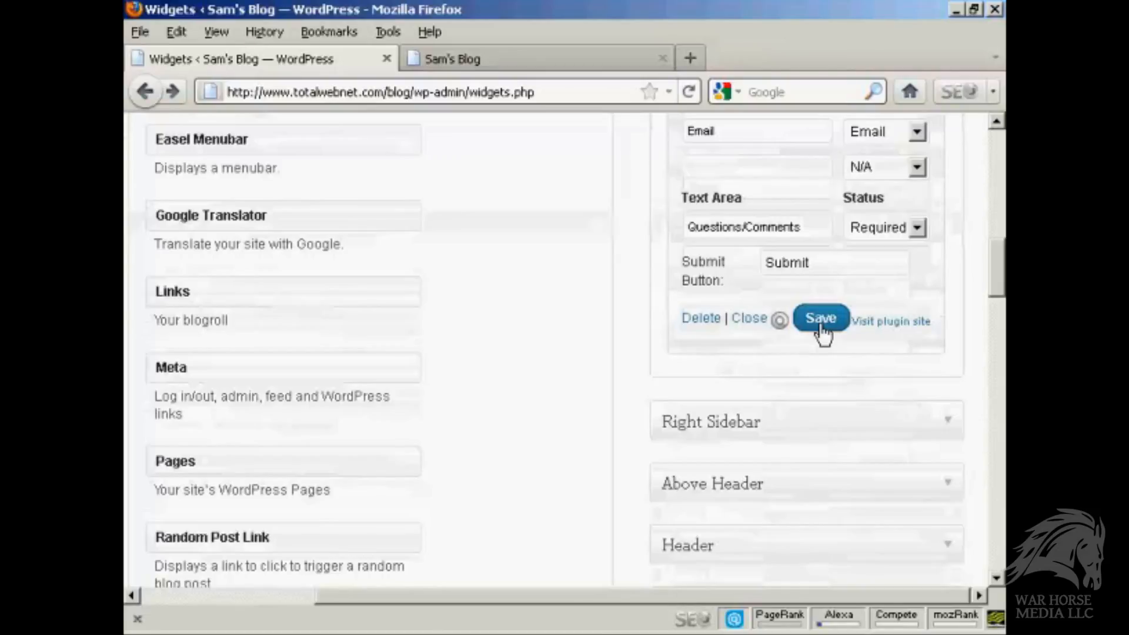
- Reload the blog page, open and close the slide-out Contact Us form, and check its tab while moving through the page
click(547, 65)
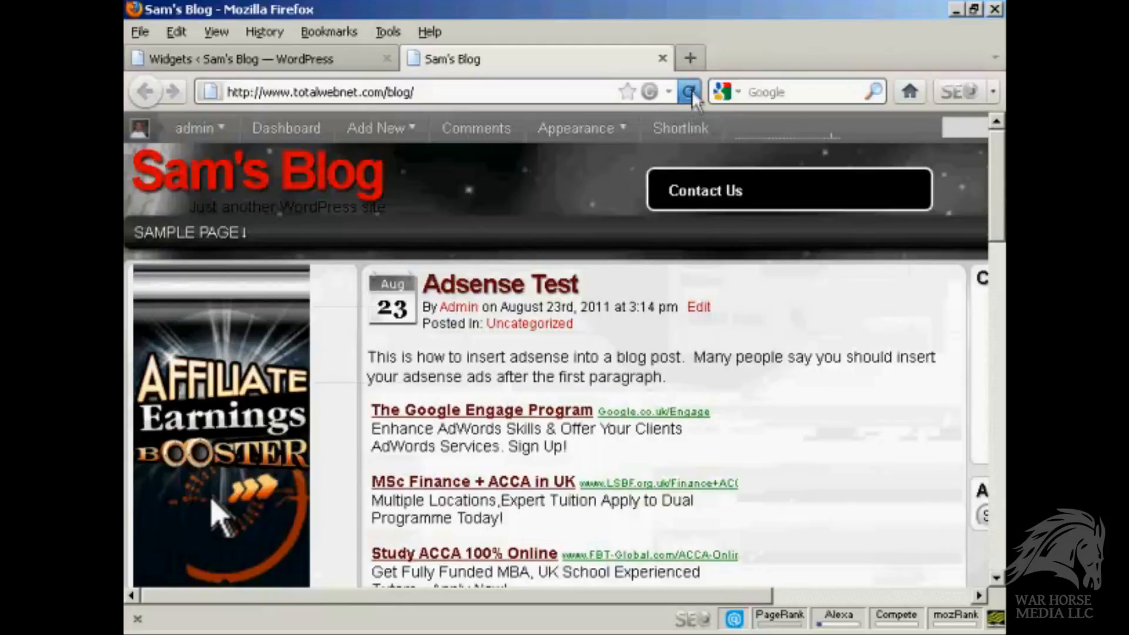
click(691, 91)
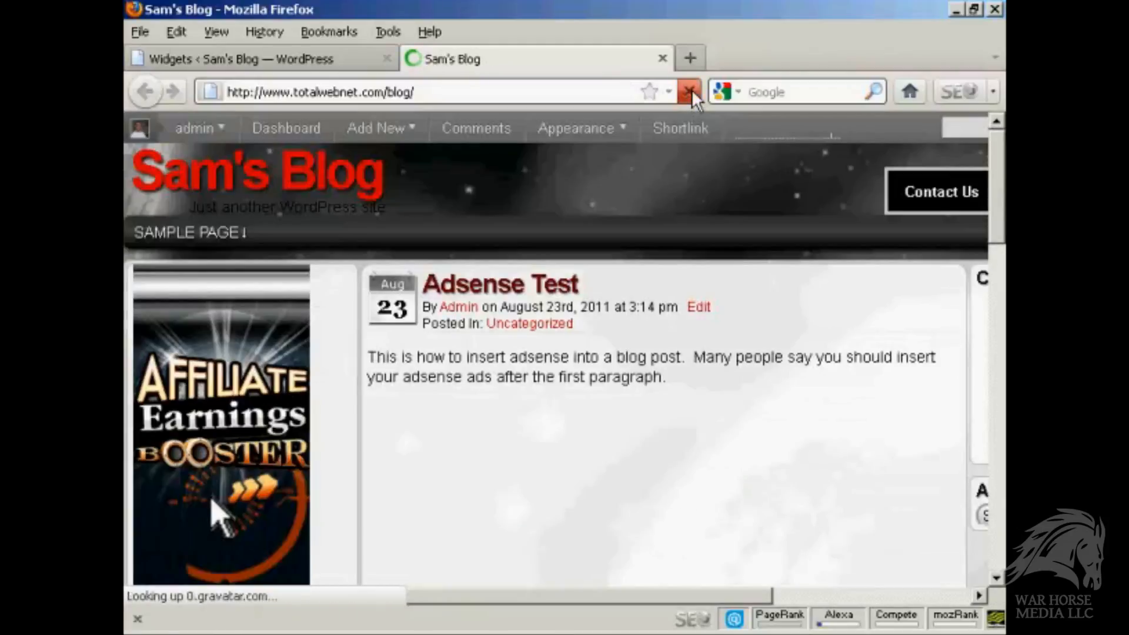
click(957, 197)
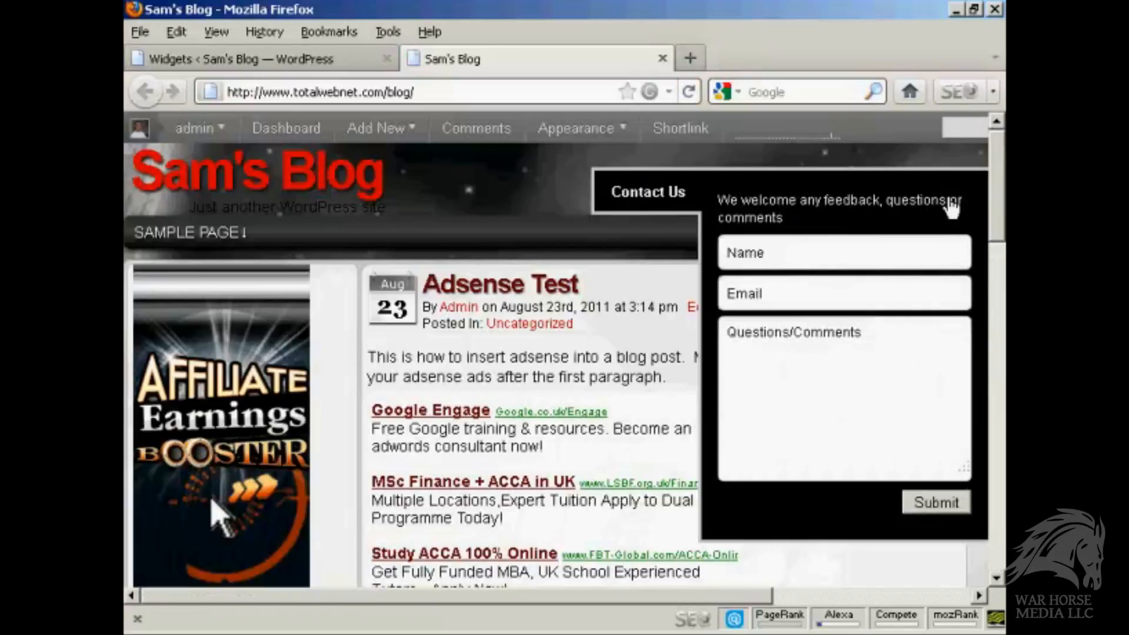
click(666, 200)
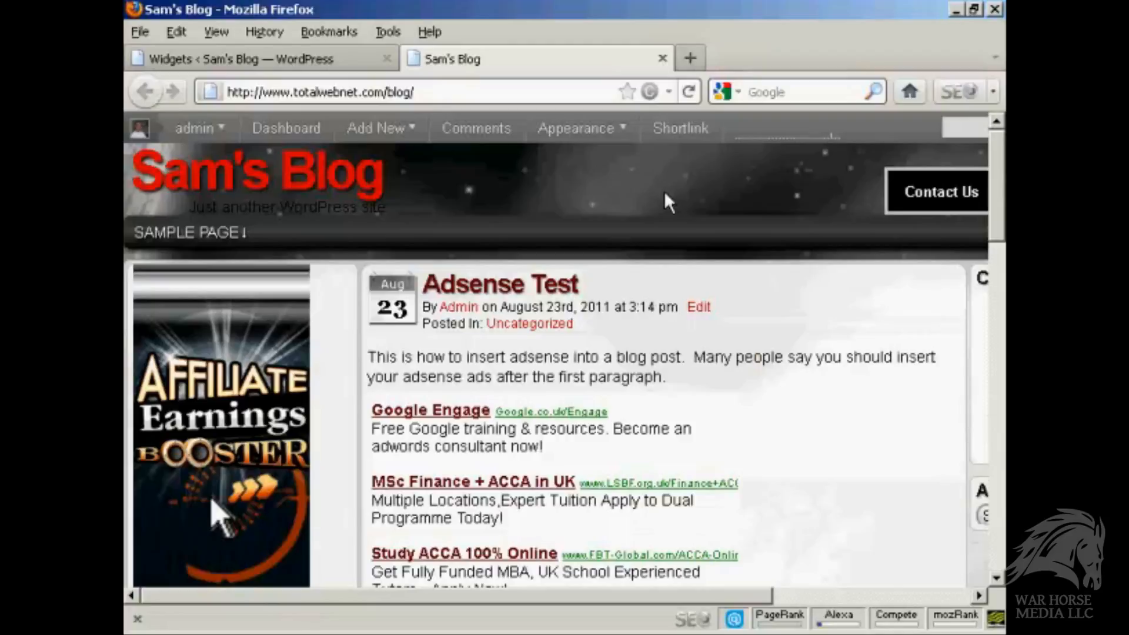
scroll(1001, 207, down, 5)
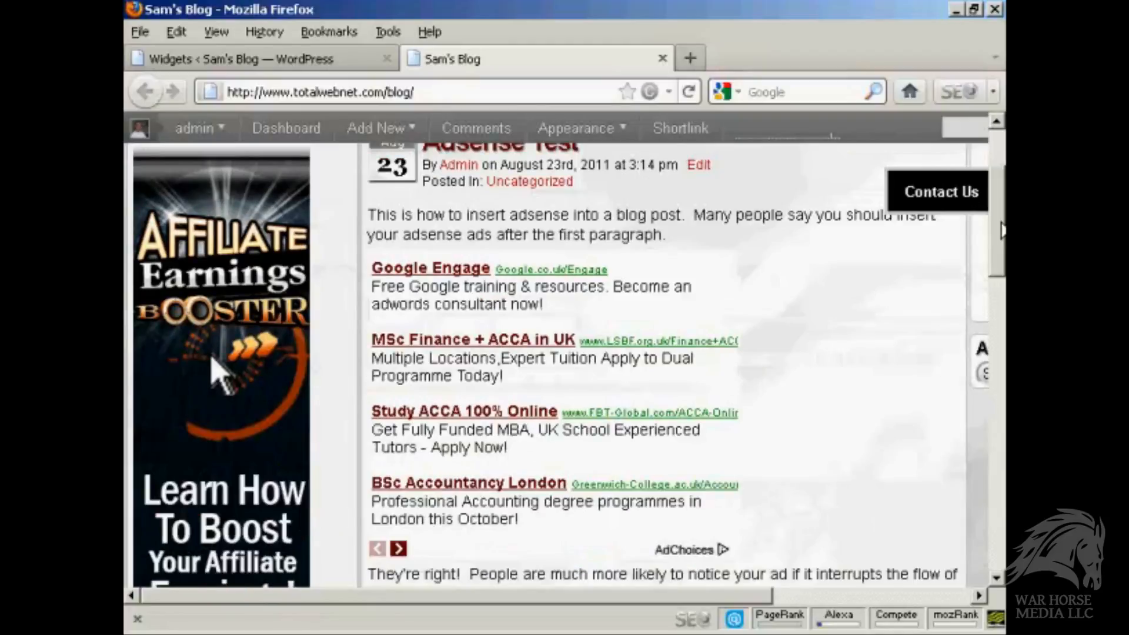
drag(1002, 230, 1001, 147)
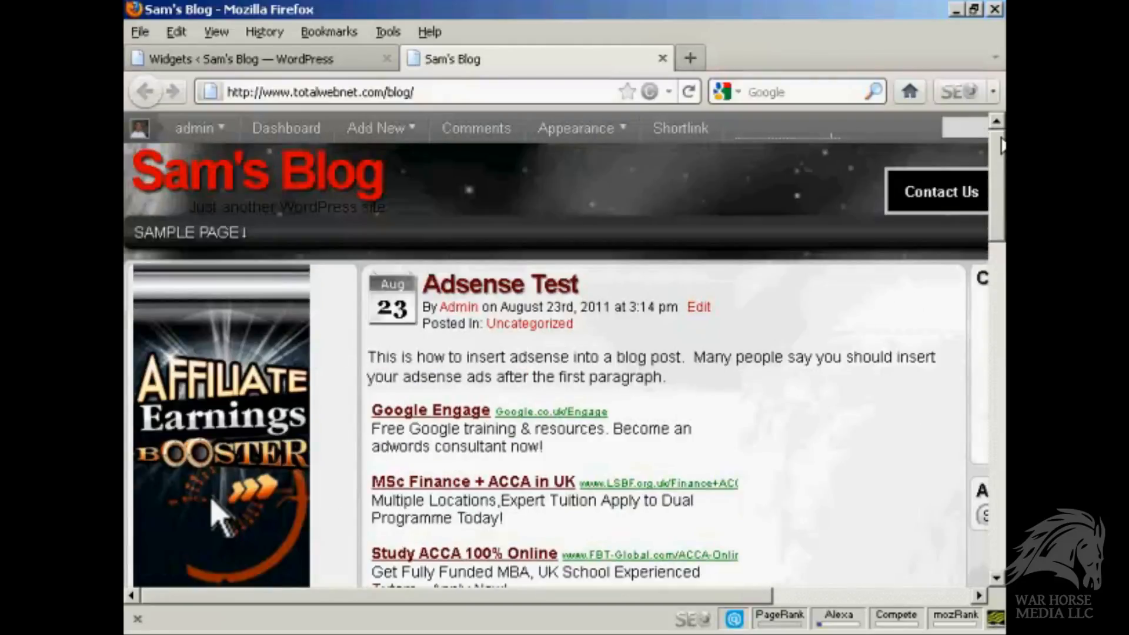